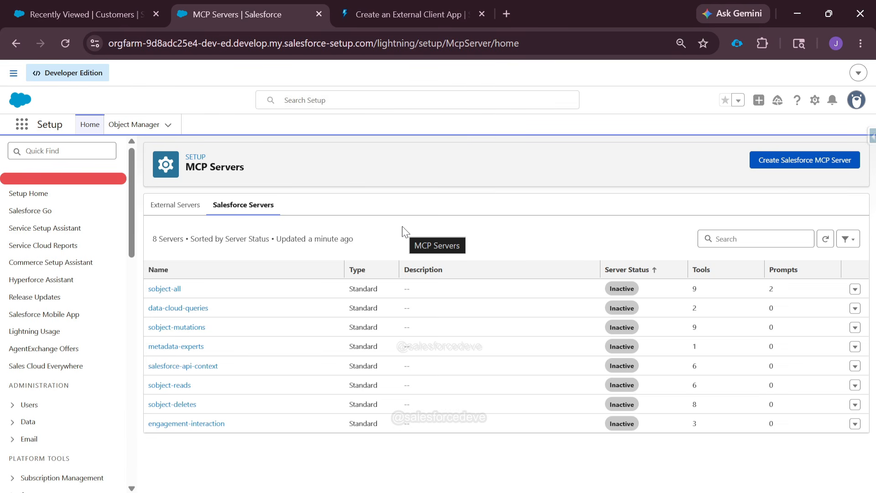
Step: Open the sobject-all Salesforce MCP server and examine the list of tools it provides
{"action": "left_click", "coordinate": [168, 294]}
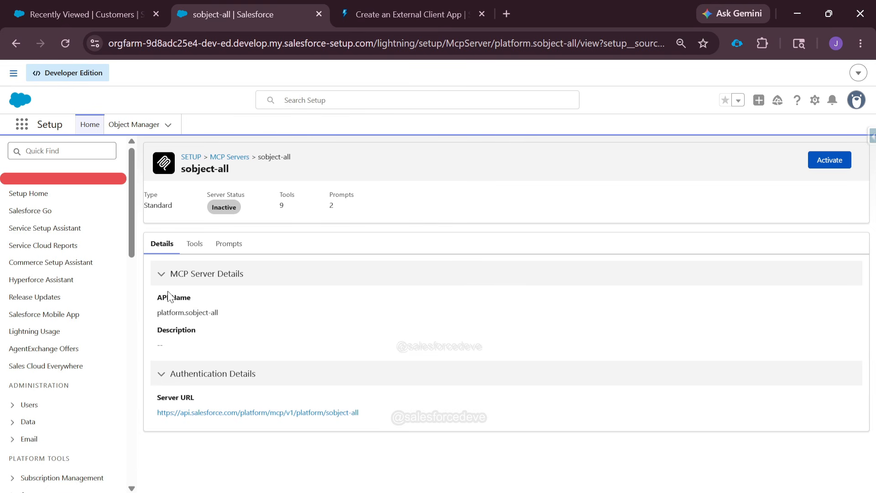
{"action": "left_click", "coordinate": [197, 248]}
{"action": "scroll", "coordinate": [247, 270], "scroll_direction": "down", "scroll_amount": 2}
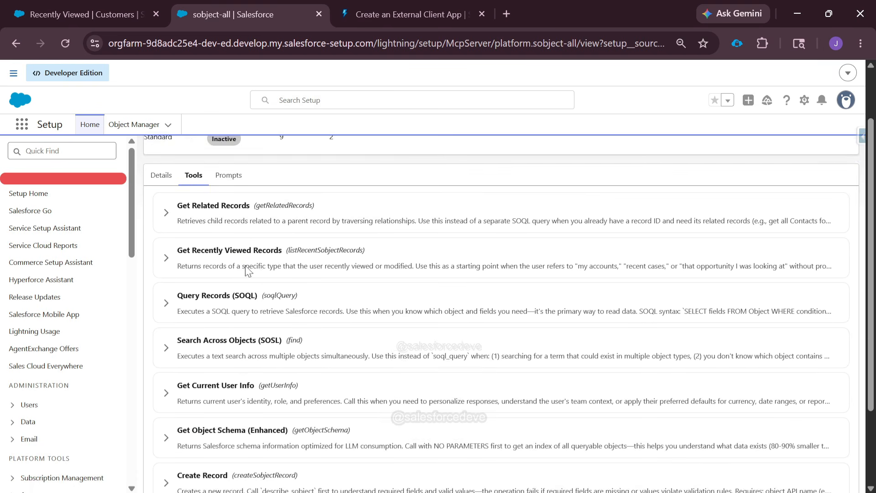
{"action": "scroll", "coordinate": [247, 270], "scroll_direction": "down", "scroll_amount": 2}
{"action": "scroll", "coordinate": [224, 356], "scroll_direction": "up", "scroll_amount": 2}
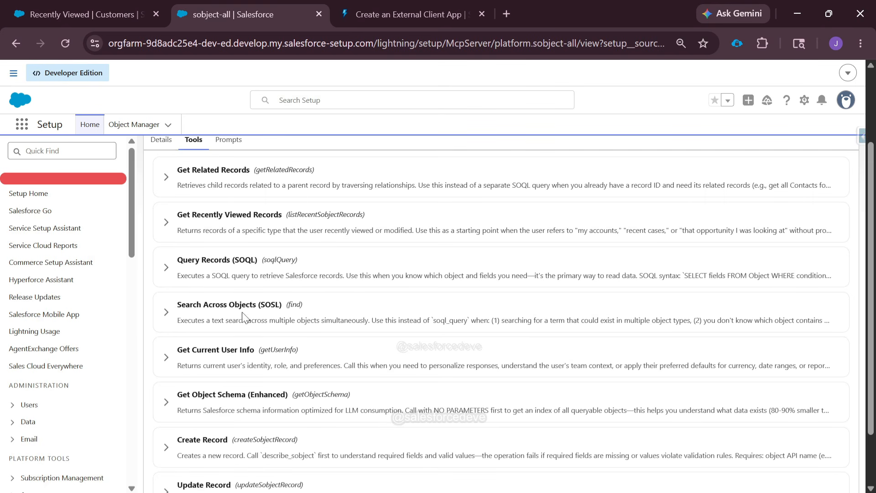
{"action": "scroll", "coordinate": [199, 330], "scroll_direction": "down", "scroll_amount": 2}
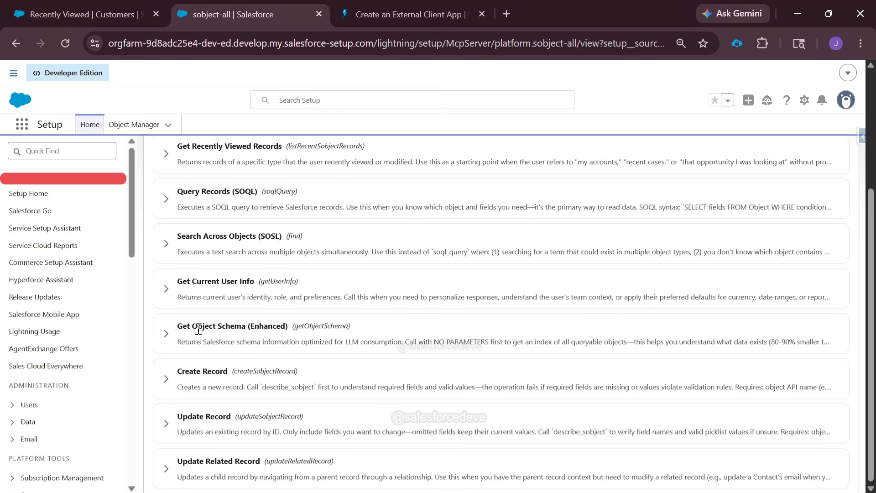
{"action": "scroll", "coordinate": [206, 361], "scroll_direction": "up", "scroll_amount": 2}
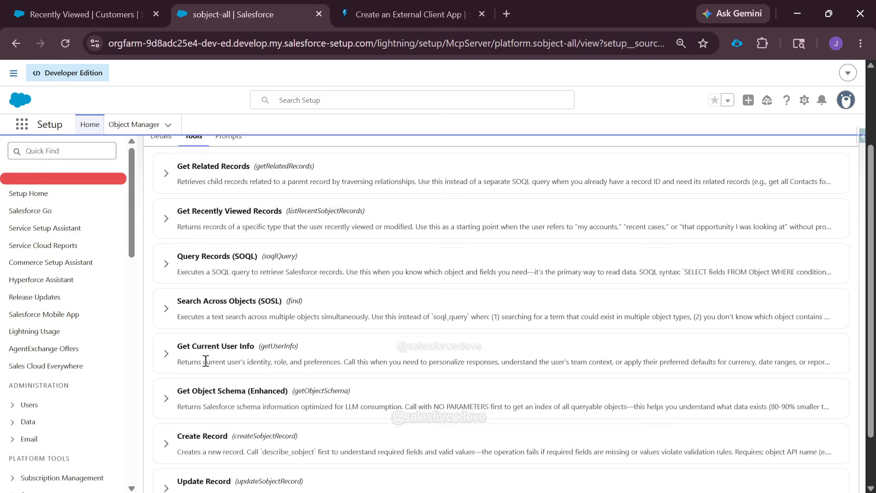
{"action": "scroll", "coordinate": [206, 362], "scroll_direction": "up", "scroll_amount": 2}
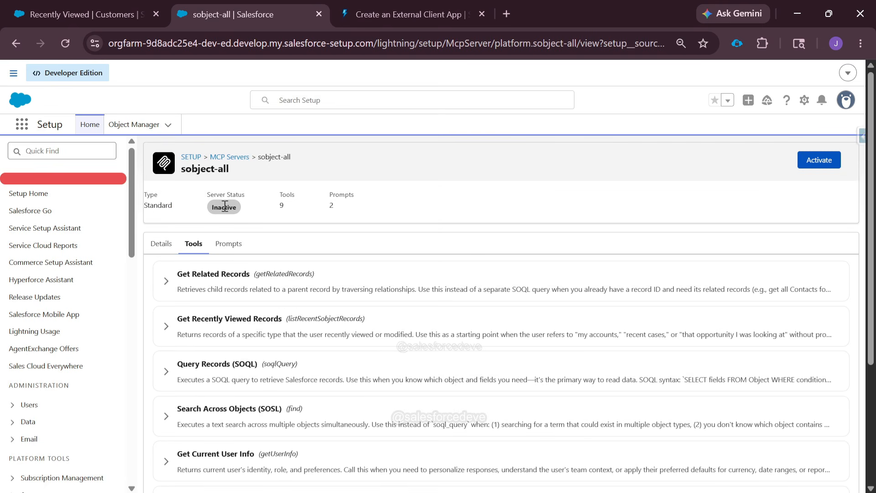
Step: Activate the sobject-all MCP server
{"action": "left_click_drag", "start_coordinate": [211, 208], "coordinate": [251, 215]}
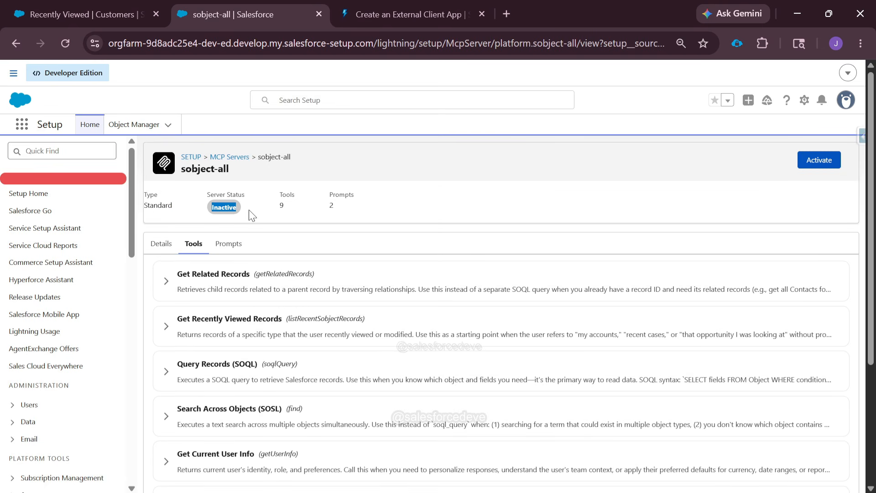
{"action": "left_click", "coordinate": [821, 160]}
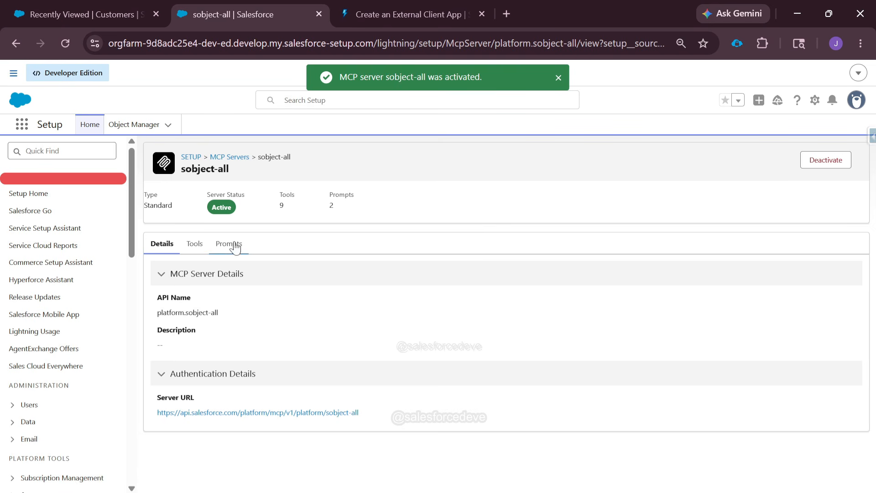
{"action": "left_click_drag", "start_coordinate": [365, 414], "coordinate": [163, 420]}
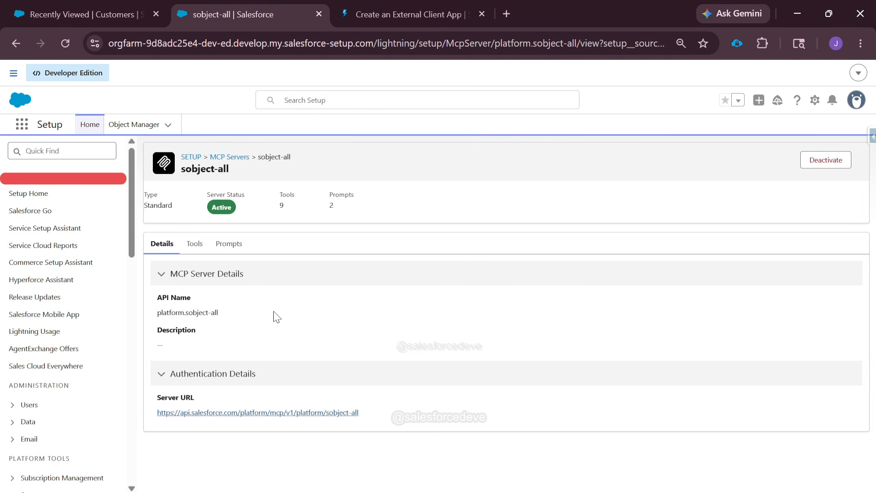
Step: Duplicate the sobject-all server page in a second browser tab and return to the original one
{"action": "right_click", "coordinate": [251, 14]}
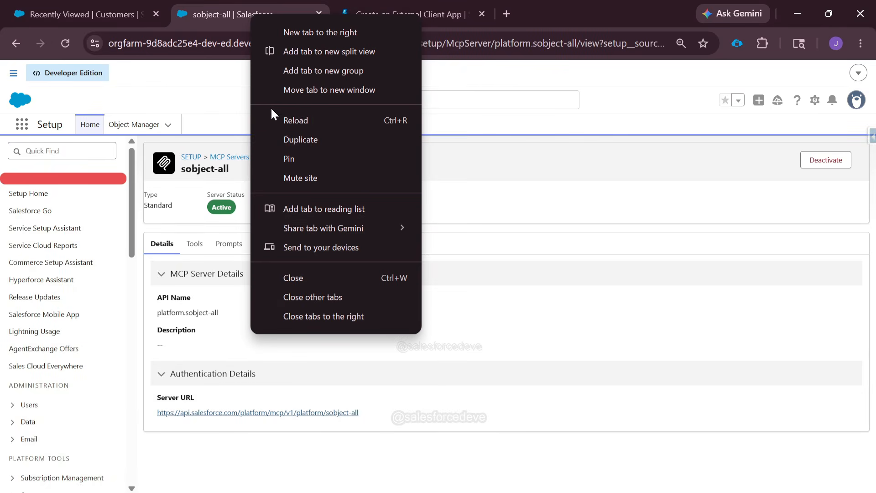
{"action": "left_click", "coordinate": [296, 134]}
{"action": "left_click", "coordinate": [254, 21]}
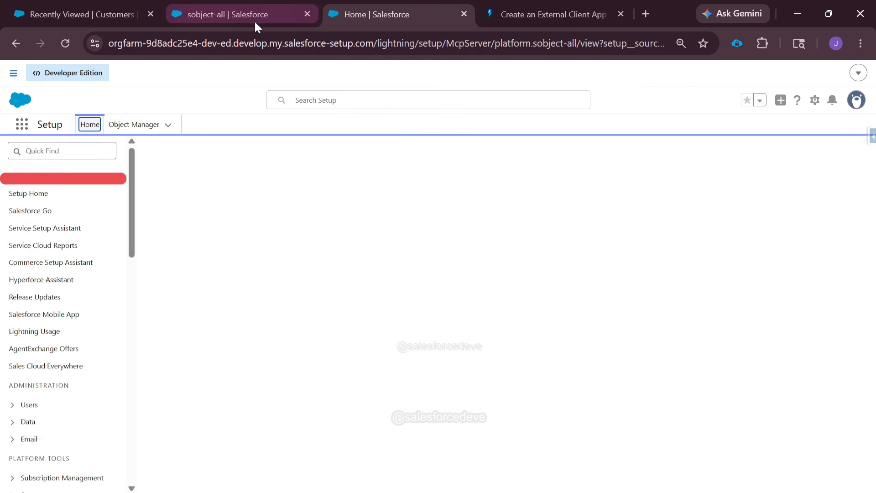
Step: Find the External Client App Manager in Setup and start a new external client app
{"action": "left_click", "coordinate": [73, 153]}
{"action": "type", "text": "Extern"}
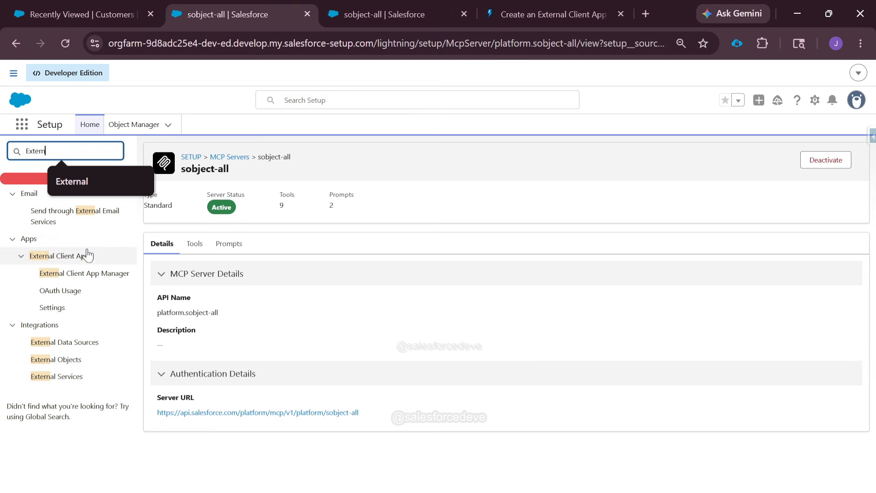
{"action": "left_click", "coordinate": [85, 275]}
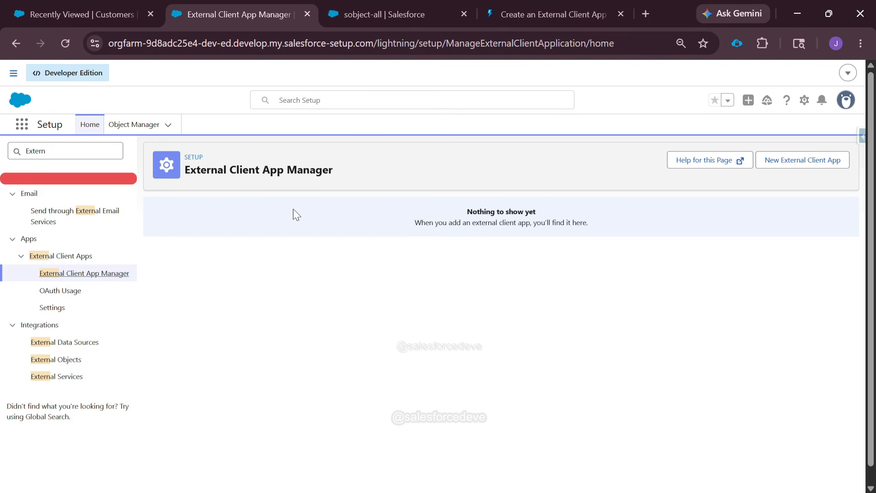
{"action": "left_click", "coordinate": [786, 163]}
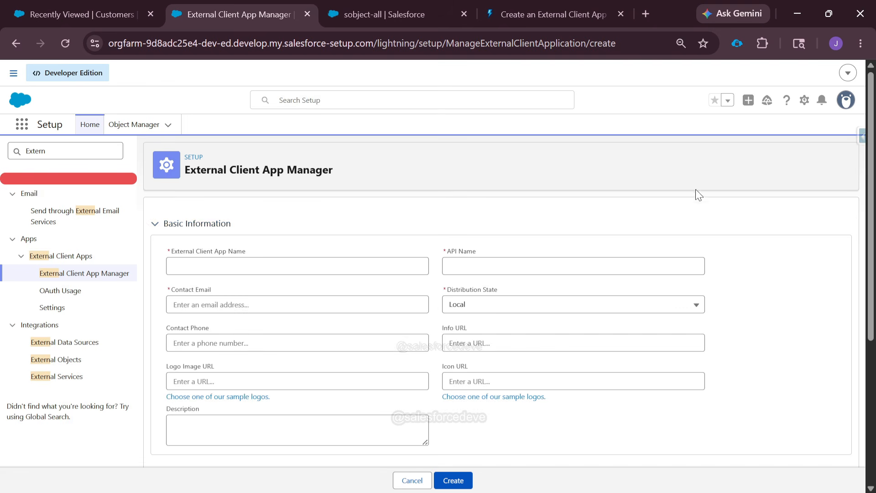
Step: Name the external client app Headless MCP and fill in its contact email
{"action": "left_click", "coordinate": [188, 265]}
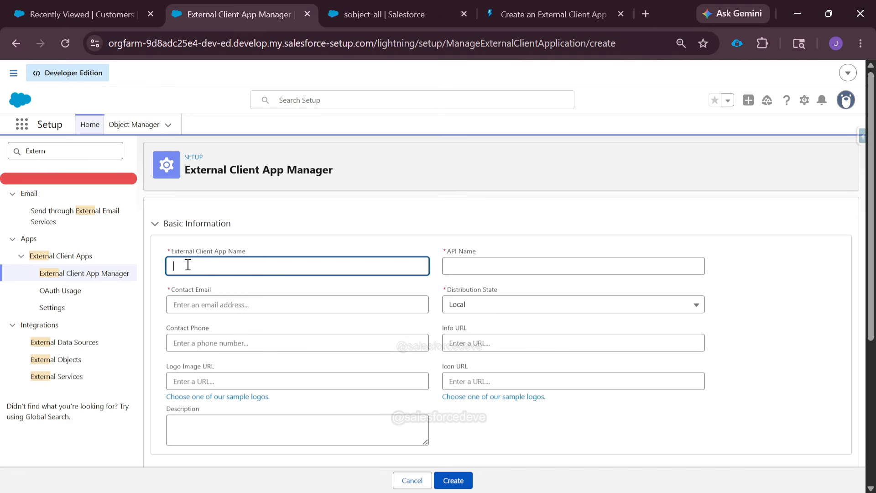
{"action": "type", "text": "Headless MCP"}
{"action": "scroll", "coordinate": [188, 264], "scroll_direction": "down", "scroll_amount": 1}
{"action": "left_click", "coordinate": [215, 237]}
{"action": "type", "text": "ail.com"}
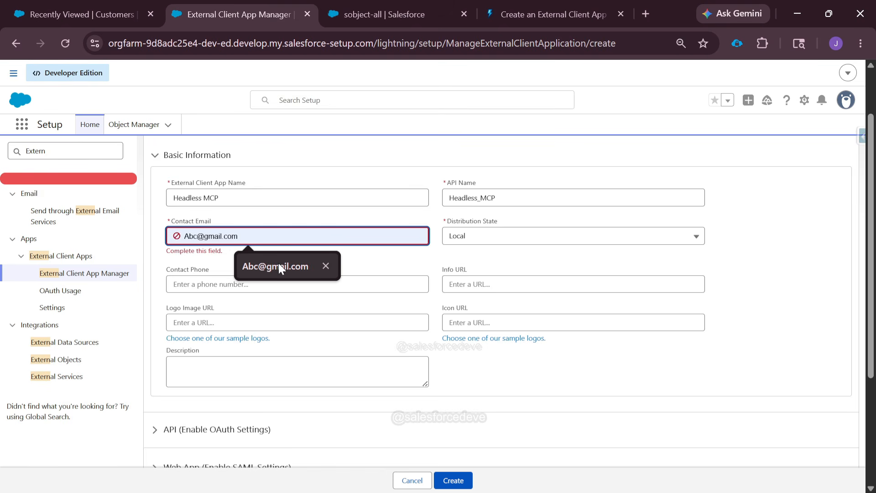
{"action": "left_click", "coordinate": [278, 264]}
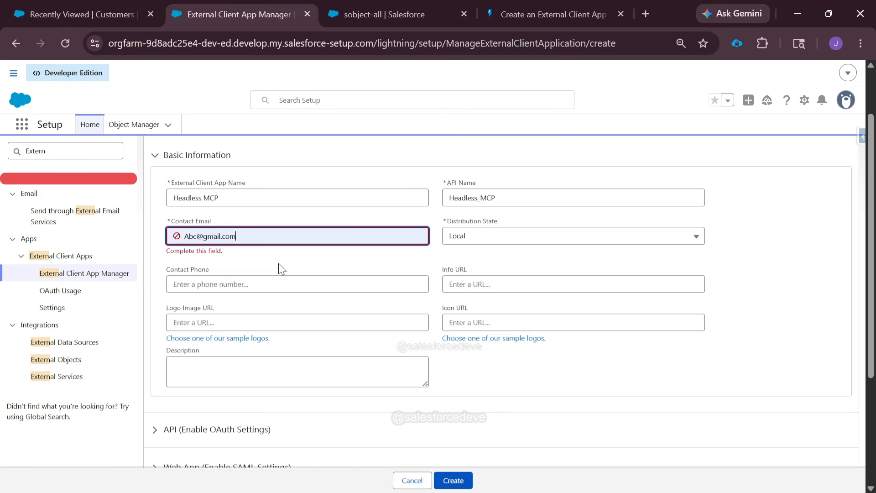
{"action": "left_click", "coordinate": [367, 221]}
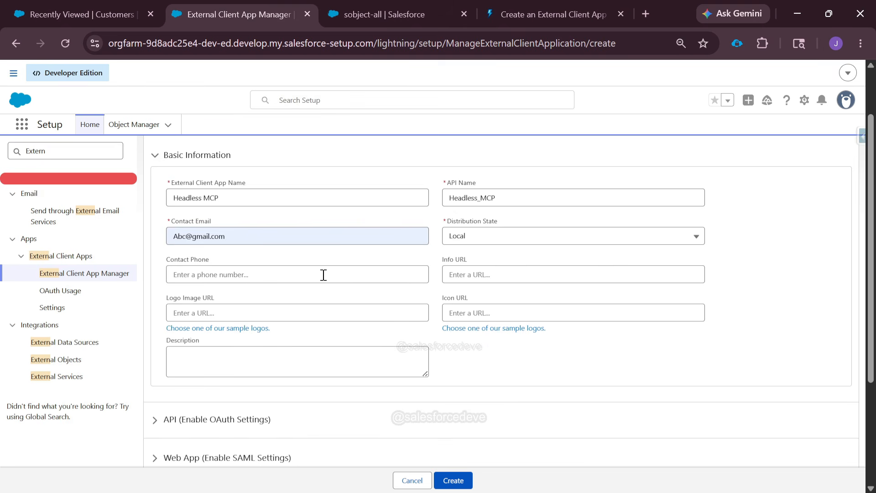
Step: Enable OAuth for the new external client app
{"action": "scroll", "coordinate": [323, 298], "scroll_direction": "down", "scroll_amount": 2}
{"action": "left_click", "coordinate": [221, 351]}
{"action": "scroll", "coordinate": [220, 354], "scroll_direction": "down", "scroll_amount": 2}
{"action": "left_click", "coordinate": [170, 308]}
{"action": "scroll", "coordinate": [270, 317], "scroll_direction": "down", "scroll_amount": 2}
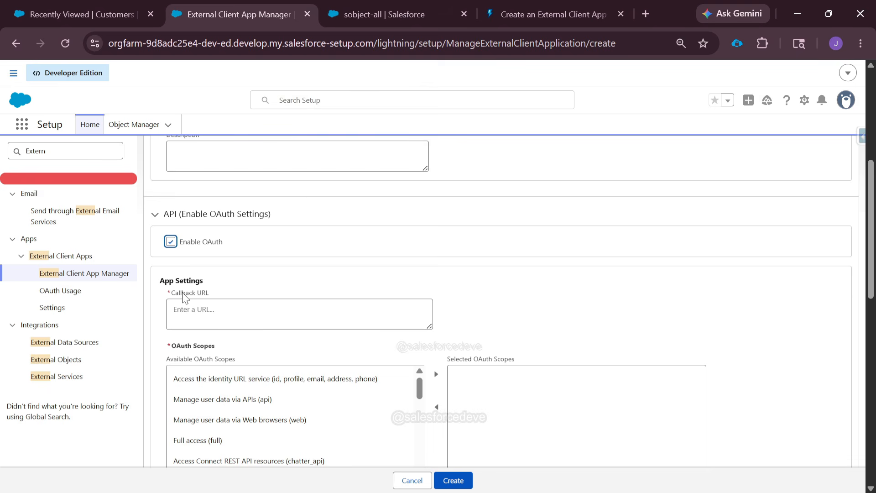
{"action": "left_click", "coordinate": [521, 15]}
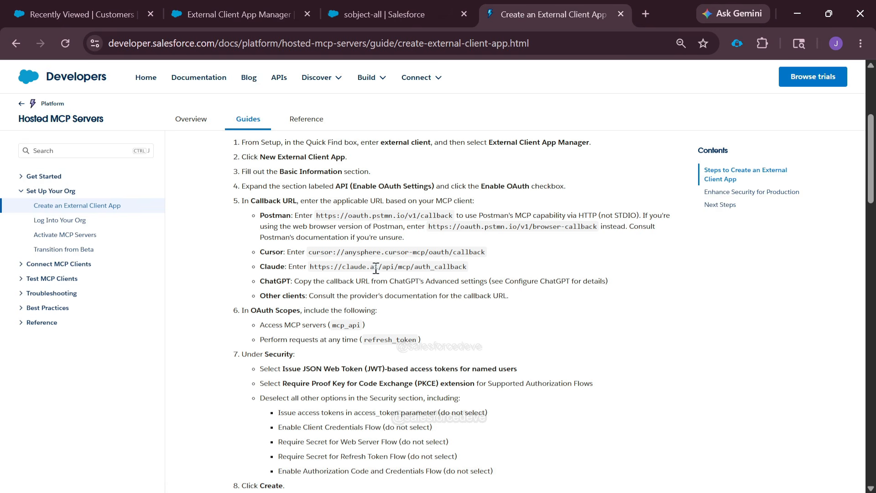
{"action": "double_click", "coordinate": [268, 267]}
{"action": "left_click_drag", "start_coordinate": [310, 267], "coordinate": [467, 270]}
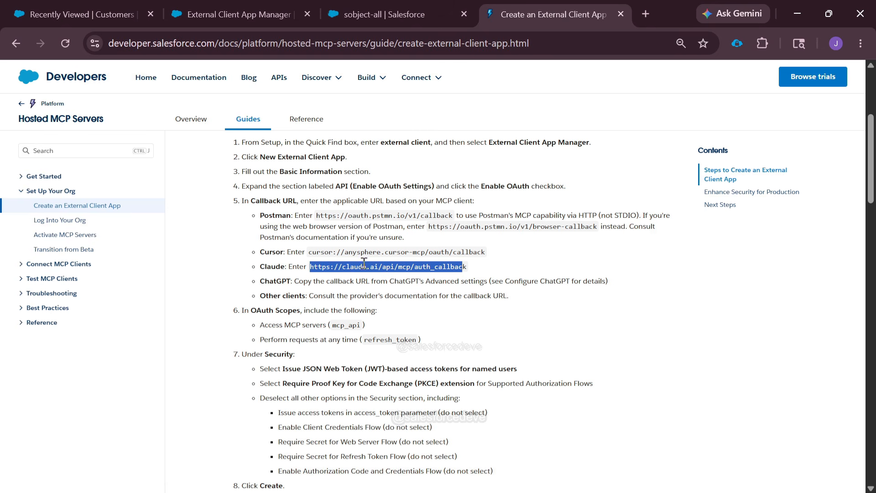
{"action": "left_click_drag", "start_coordinate": [309, 252], "coordinate": [388, 253]}
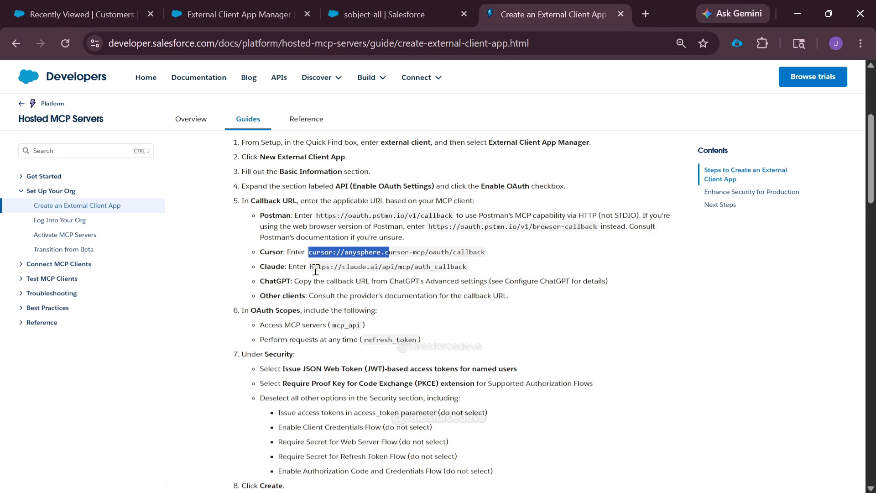
{"action": "left_click_drag", "start_coordinate": [311, 267], "coordinate": [465, 267]}
{"action": "key", "text": "ctrl+c"}
{"action": "left_click", "coordinate": [233, 15]}
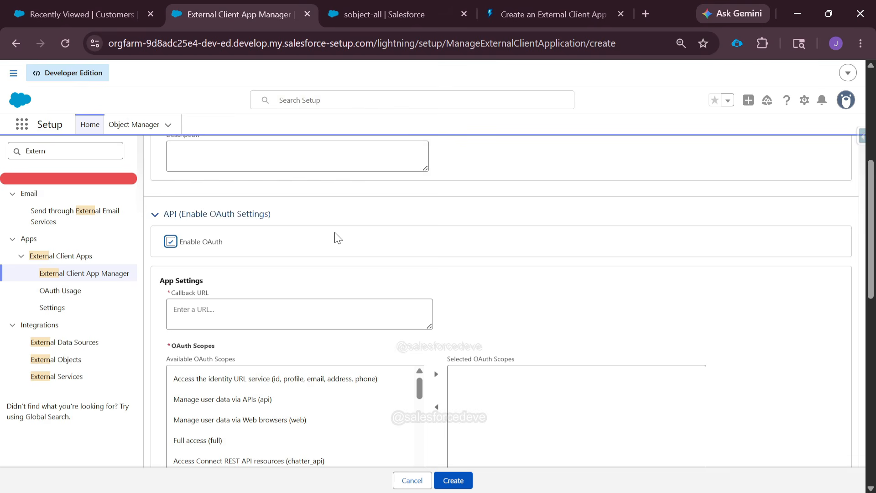
{"action": "left_click", "coordinate": [254, 311]}
{"action": "key", "text": "ctrl+v"}
{"action": "scroll", "coordinate": [498, 290], "scroll_direction": "down", "scroll_amount": 1}
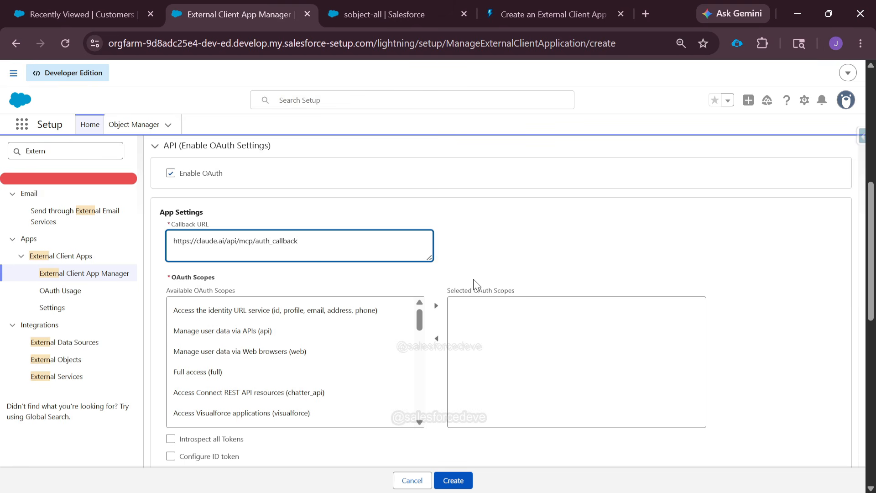
Step: Find the OAuth scope "Access Salesforce hosted MCP servers (mcp_api)" and add it to the selected scopes
{"action": "key", "text": "ctrl+f"}
{"action": "type", "text": "mcp"}
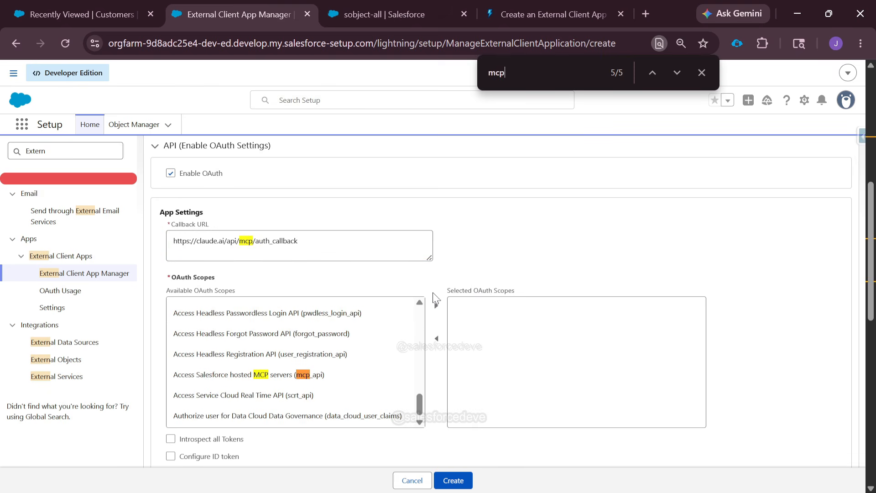
{"action": "left_click", "coordinate": [274, 380]}
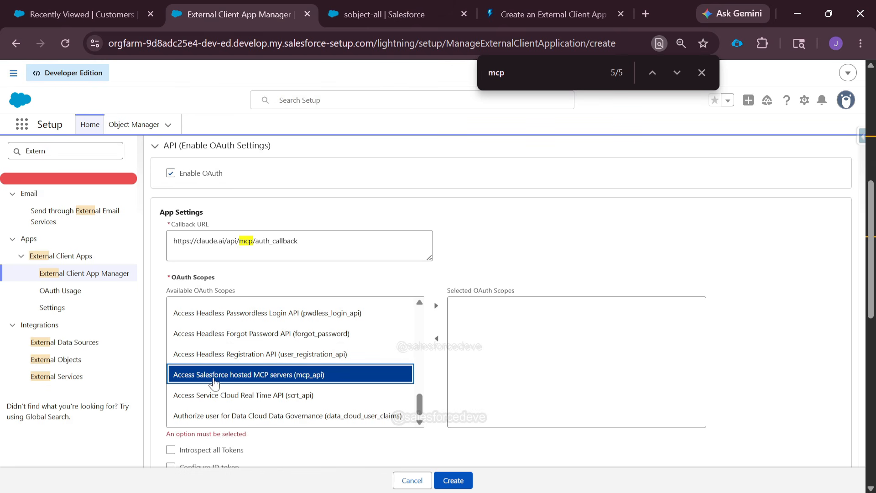
{"action": "left_click", "coordinate": [436, 309]}
Step: Find the OAuth scope "Perform requests at any time (refresh_token, offline_access)" and add it to the selected scopes
{"action": "key", "text": "ctrl+f"}
{"action": "type", "text": "refres"}
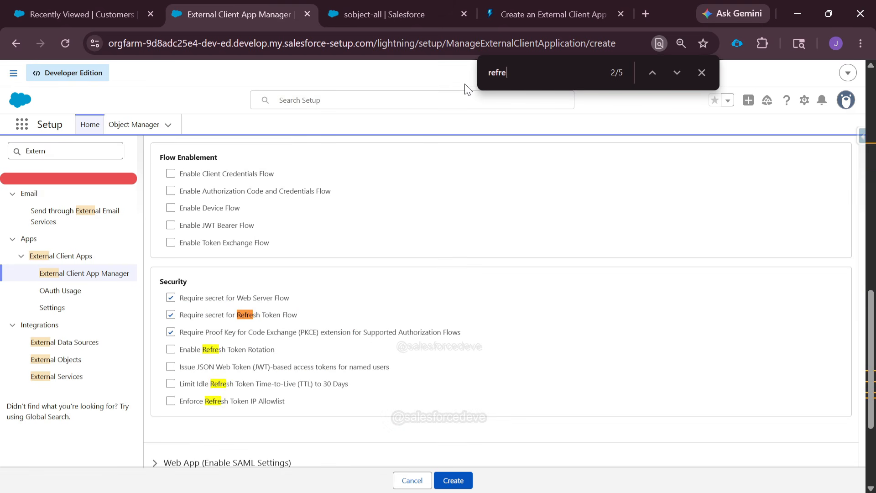
{"action": "key", "text": "Return"}
{"action": "key", "text": "Return"}
{"action": "key", "text": "Return"}
{"action": "key", "text": "Return"}
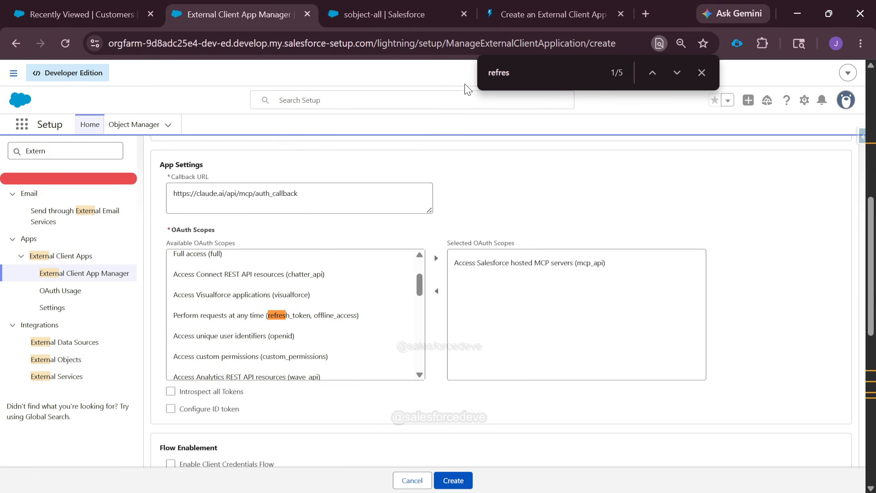
{"action": "left_click", "coordinate": [301, 320]}
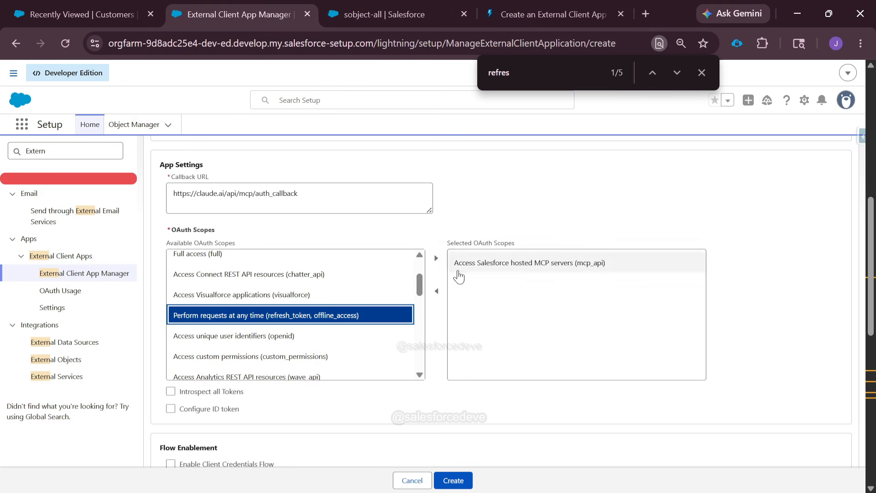
{"action": "left_click", "coordinate": [437, 259]}
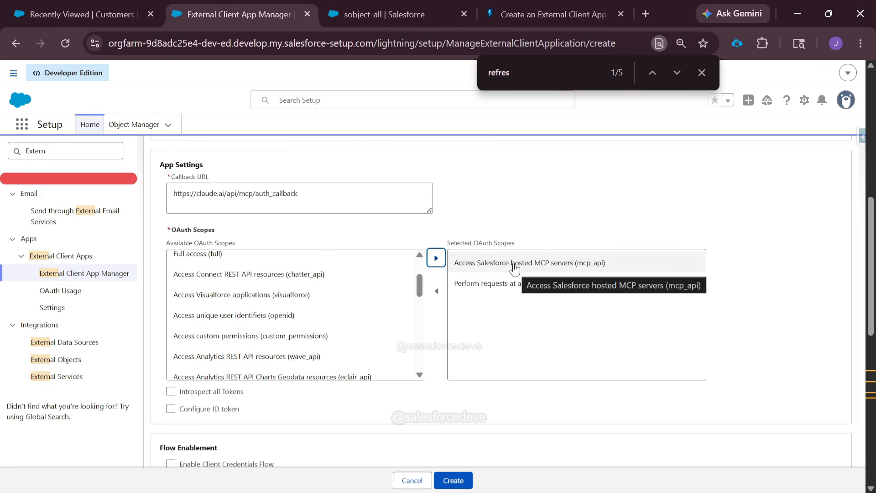
Step: Stop requiring a secret for Web Server Flow and Refresh Token Flow, and issue JWT-based access tokens for named users
{"action": "scroll", "coordinate": [411, 390], "scroll_direction": "down", "scroll_amount": 6}
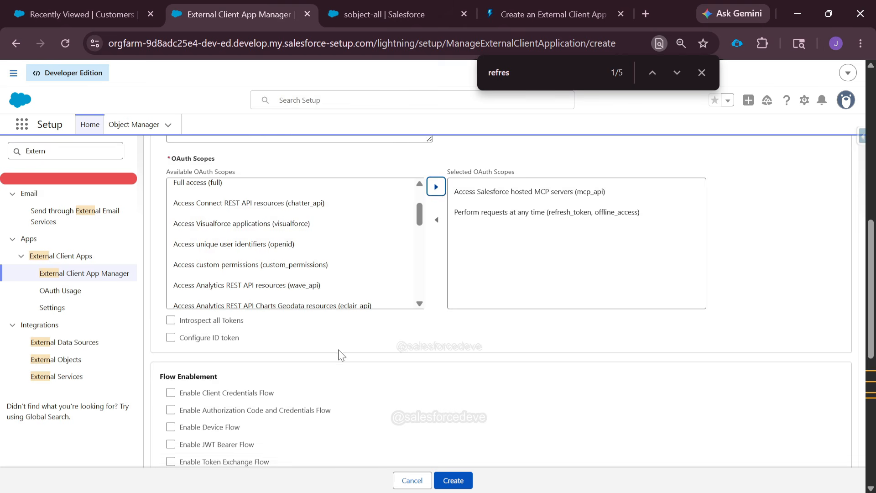
{"action": "left_click", "coordinate": [204, 319]}
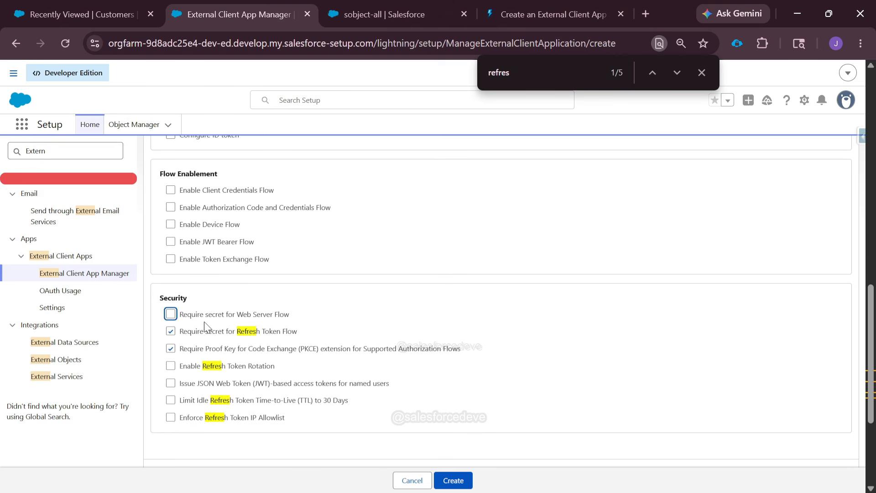
{"action": "left_click", "coordinate": [207, 334]}
{"action": "left_click", "coordinate": [208, 387]}
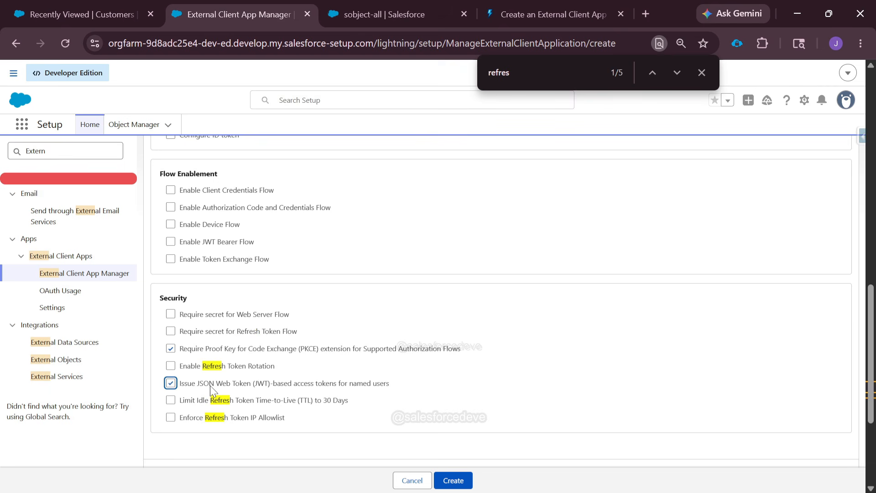
Step: Review the flow and security settings and create the external client app
{"action": "scroll", "coordinate": [231, 256], "scroll_direction": "up", "scroll_amount": 1}
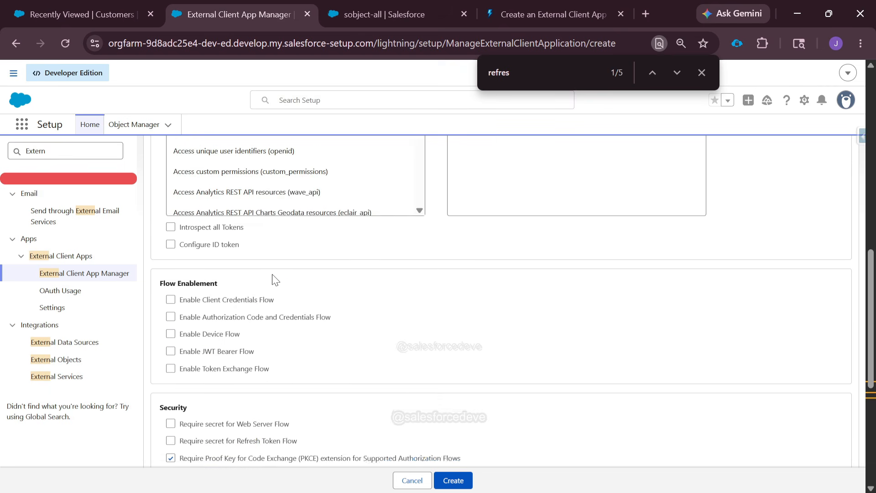
{"action": "scroll", "coordinate": [230, 256], "scroll_direction": "down", "scroll_amount": 5}
{"action": "left_click", "coordinate": [454, 480]}
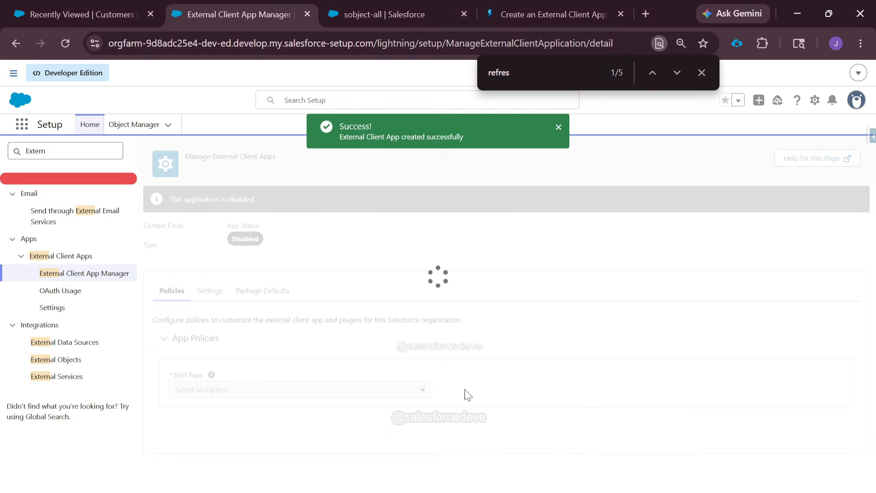
Step: Open the Consumer Key and Secret from the OAuth Settings of the new external client app
{"action": "left_click", "coordinate": [208, 318]}
{"action": "scroll", "coordinate": [297, 320], "scroll_direction": "down", "scroll_amount": 5}
{"action": "scroll", "coordinate": [300, 310], "scroll_direction": "down", "scroll_amount": 1}
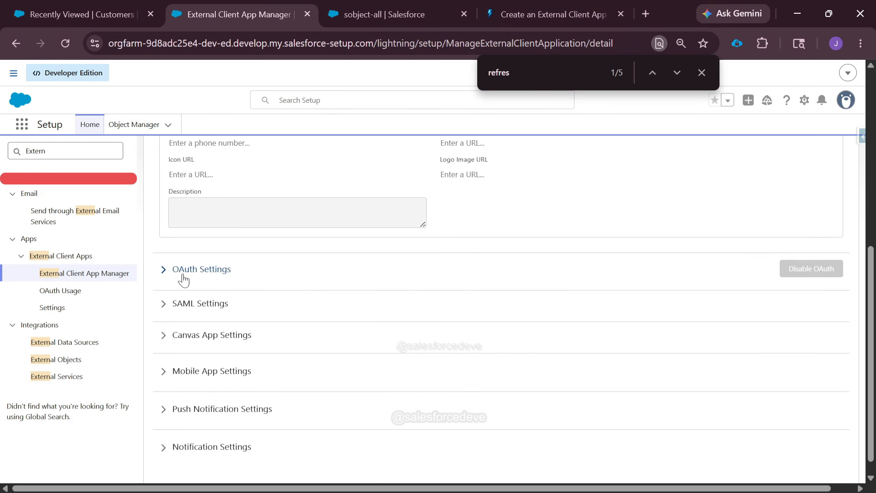
{"action": "left_click", "coordinate": [182, 270]}
{"action": "left_click_drag", "start_coordinate": [309, 376], "coordinate": [203, 369]}
{"action": "scroll", "coordinate": [203, 369], "scroll_direction": "down", "scroll_amount": 1}
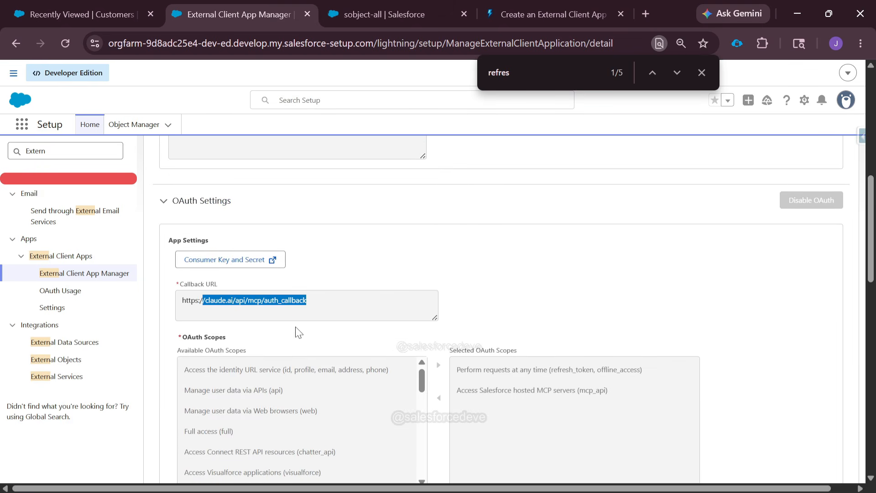
{"action": "left_click", "coordinate": [220, 265]}
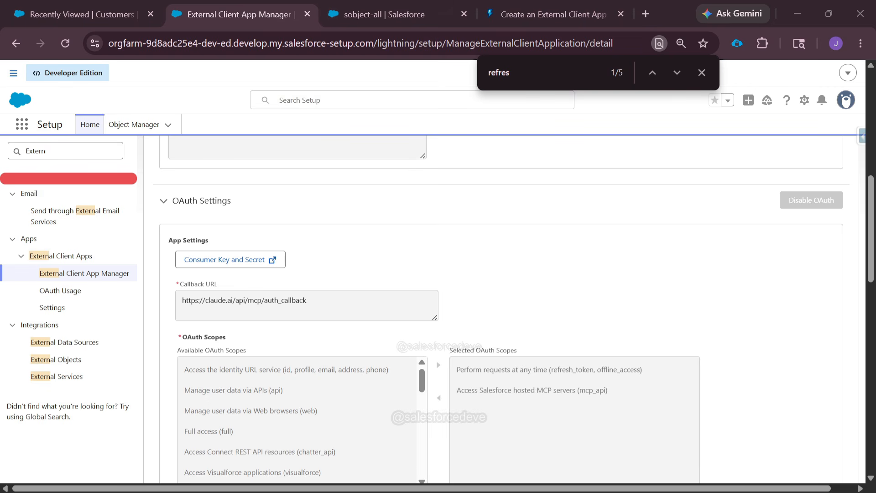
Step: Close the page search and review the sobject-all MCP server's details and the external client app's settings
{"action": "left_click", "coordinate": [703, 72]}
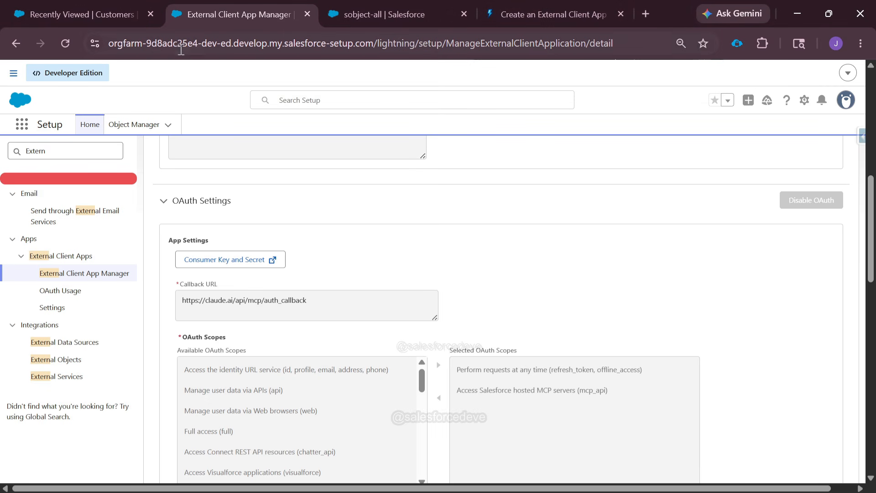
{"action": "left_click", "coordinate": [401, 14]}
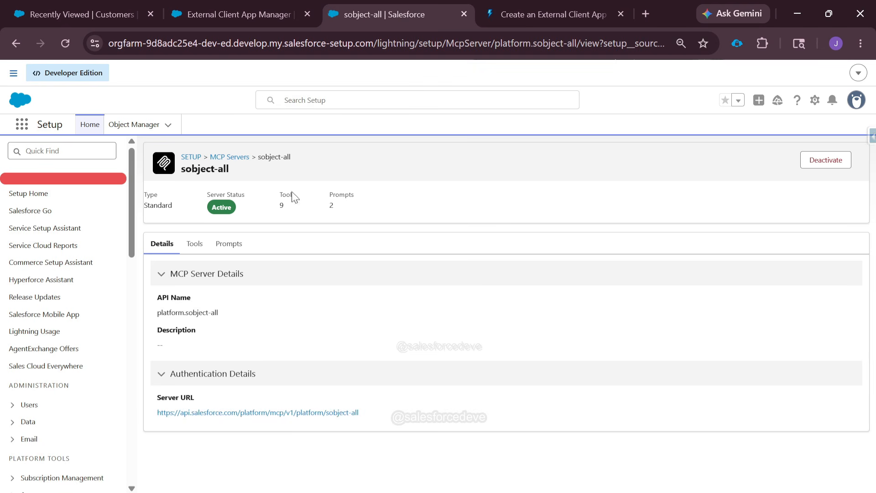
{"action": "left_click", "coordinate": [233, 14]}
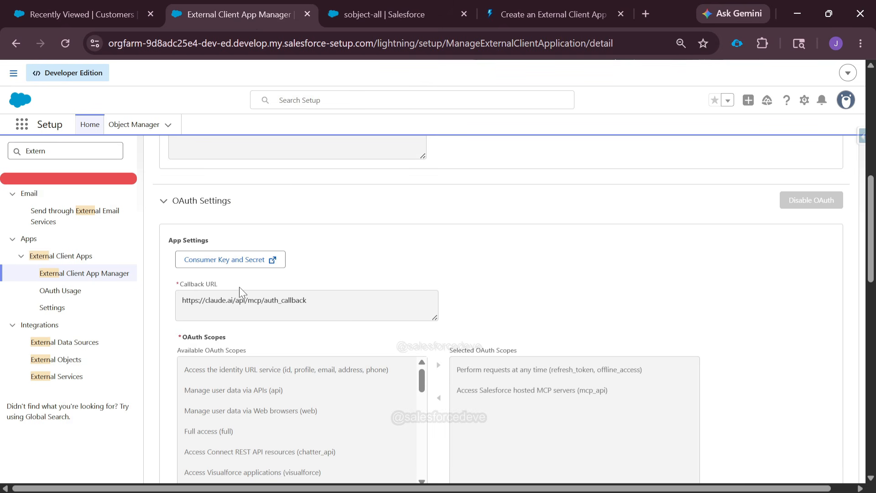
{"action": "scroll", "coordinate": [363, 307], "scroll_direction": "up", "scroll_amount": 8}
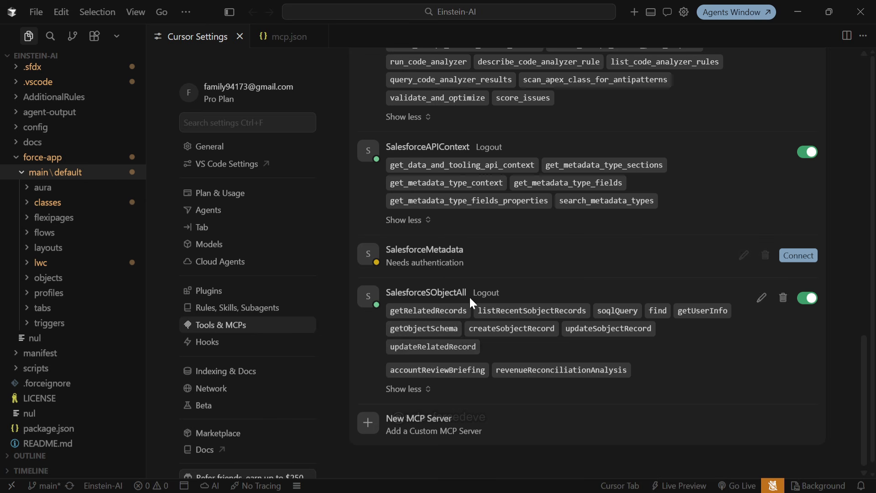
Step: Switch to Cursor and examine the Salesforce MCP servers and their tools in the Tools & MCPs settings
{"action": "scroll", "coordinate": [430, 212], "scroll_direction": "up", "scroll_amount": 3}
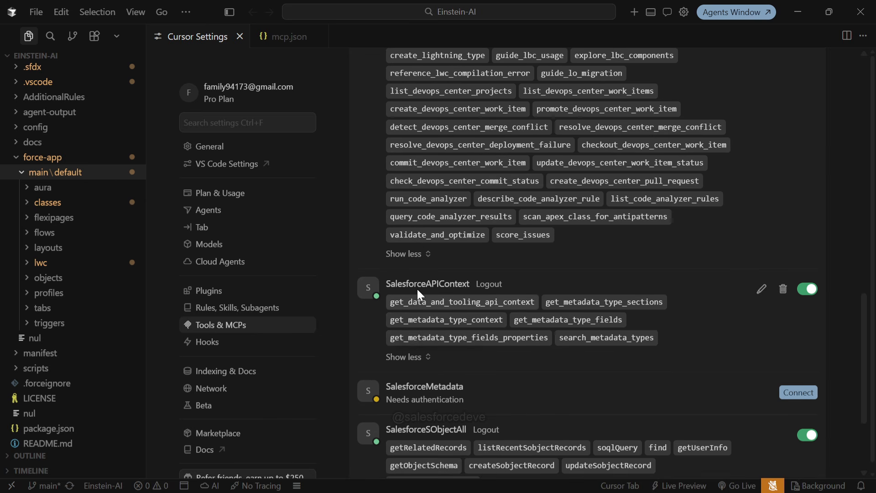
{"action": "scroll", "coordinate": [427, 197], "scroll_direction": "down", "scroll_amount": 3}
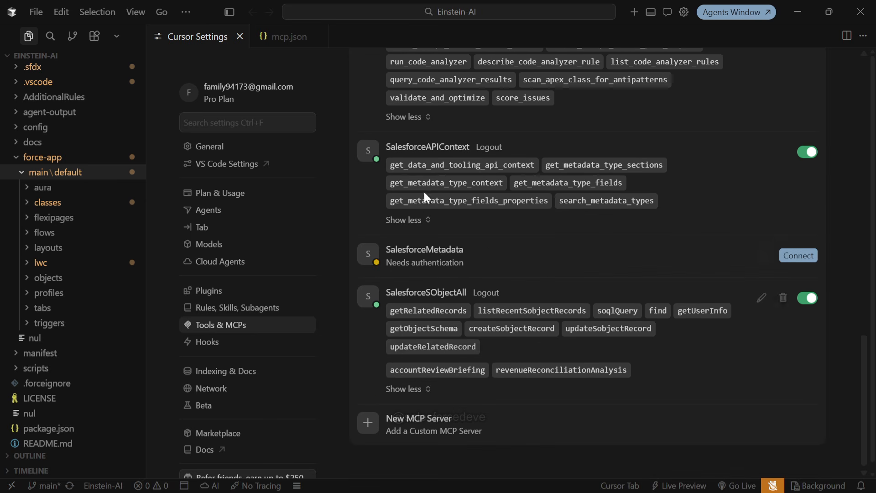
{"action": "left_click", "coordinate": [799, 22]}
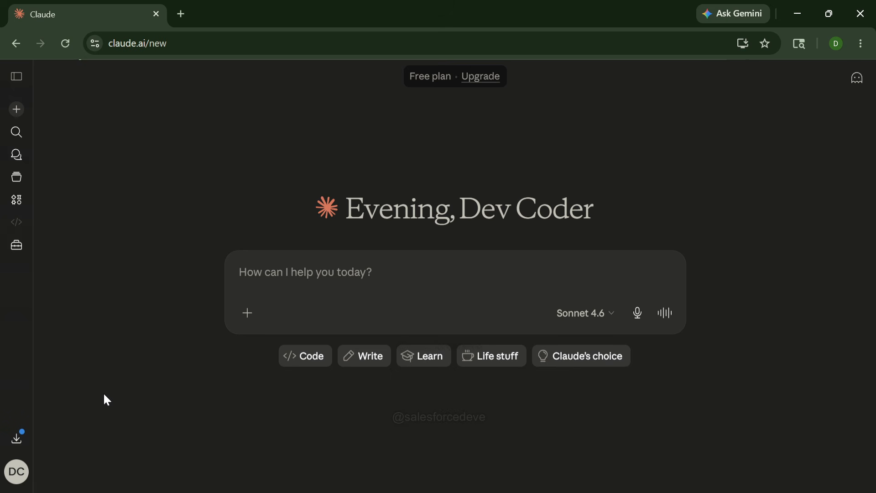
Step: Switch to Claude and go from the account settings to the Connectors page under Customize
{"action": "left_click", "coordinate": [17, 477]}
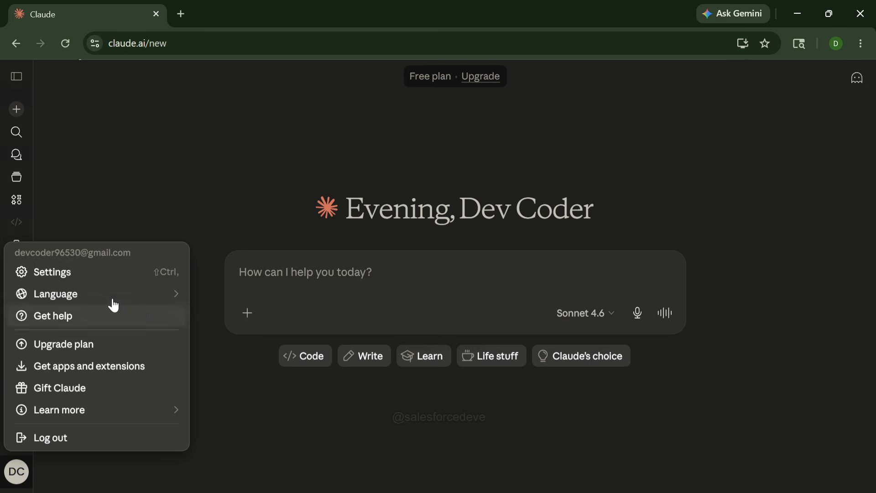
{"action": "left_click", "coordinate": [58, 276]}
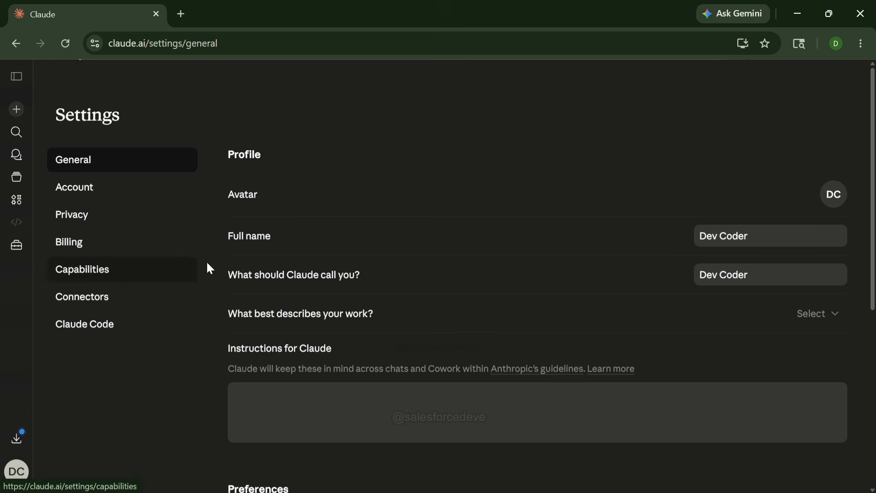
{"action": "left_click", "coordinate": [80, 303]}
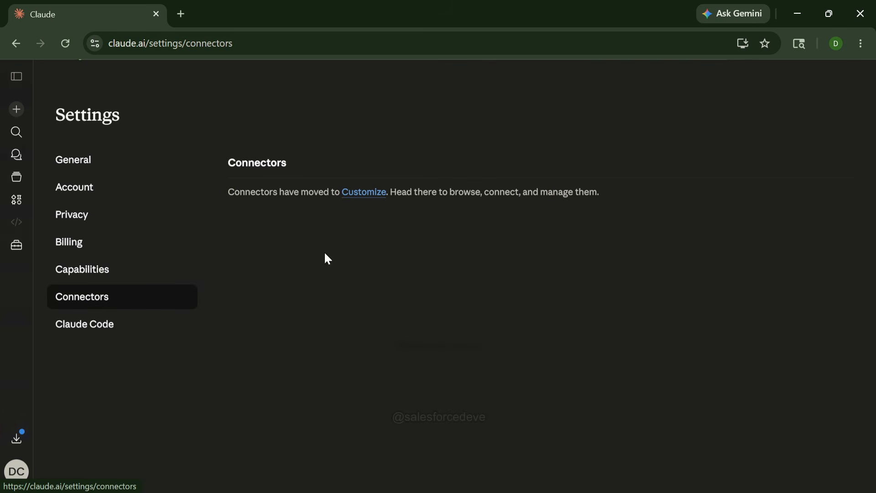
{"action": "left_click", "coordinate": [363, 194]}
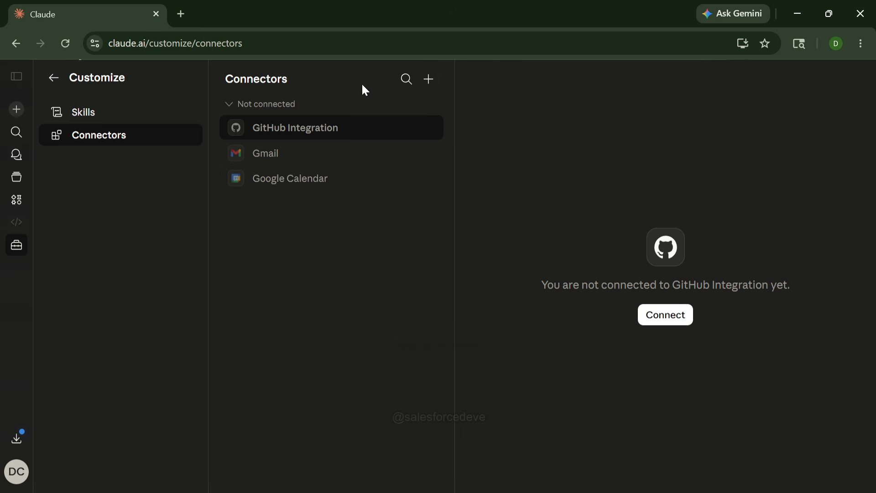
Step: Start a new custom connector and name it Salesforce MCP
{"action": "left_click", "coordinate": [427, 81]}
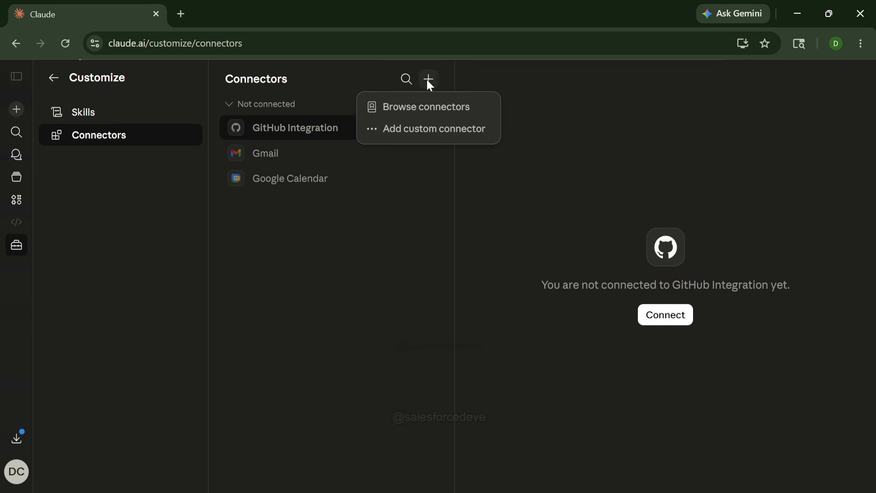
{"action": "left_click", "coordinate": [410, 130]}
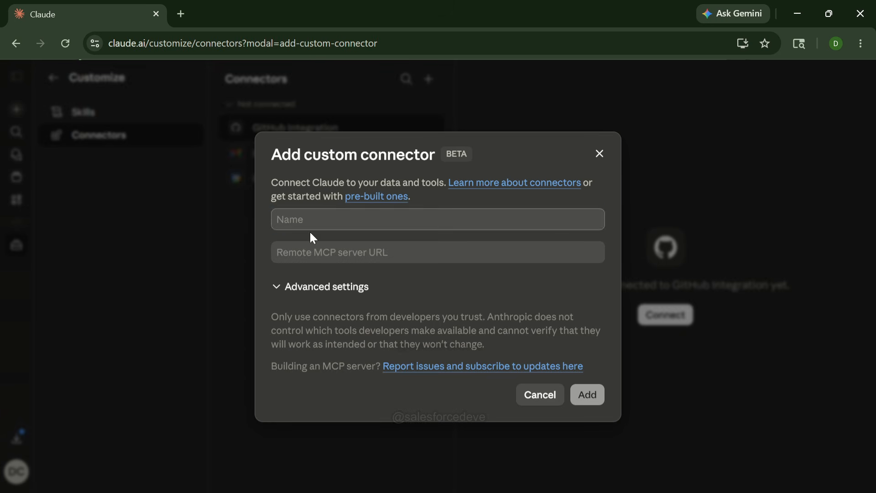
{"action": "left_click", "coordinate": [300, 221]}
{"action": "type", "text": "Sales"}
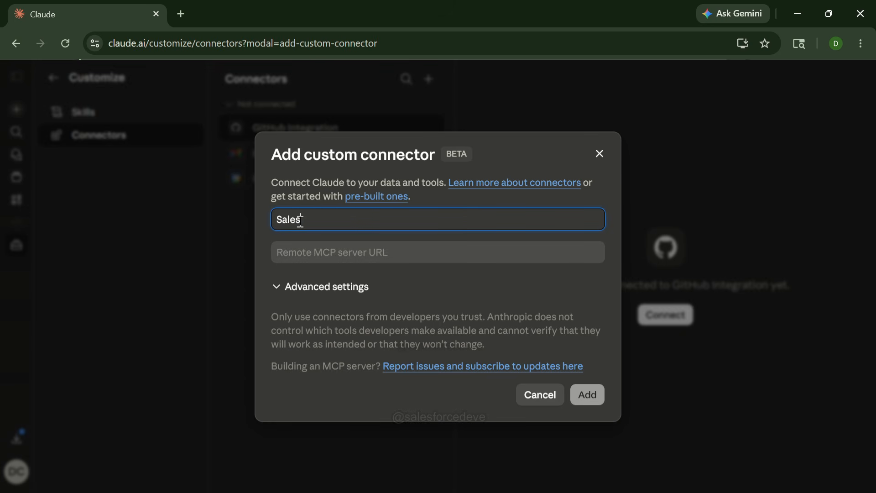
{"action": "type", "text": "force MCP"}
Step: Copy the Server URL of the sobject-all MCP server in Salesforce and enter it as the connector's remote MCP server URL
{"action": "key", "text": "alt+Tab"}
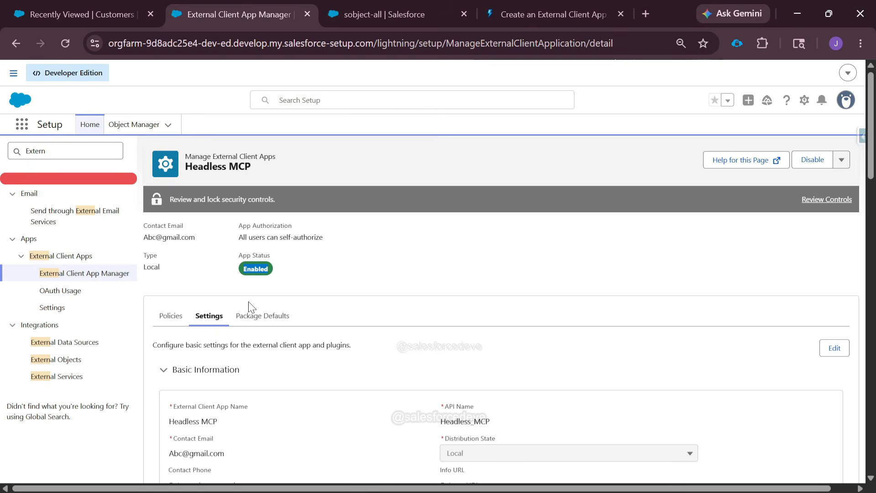
{"action": "scroll", "coordinate": [254, 254], "scroll_direction": "down", "scroll_amount": 3}
{"action": "scroll", "coordinate": [249, 251], "scroll_direction": "up", "scroll_amount": 2}
{"action": "left_click", "coordinate": [385, 15]}
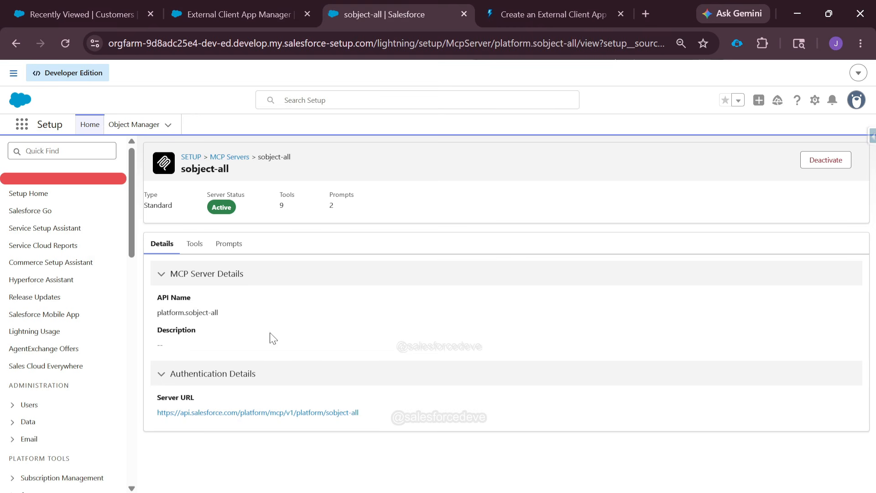
{"action": "mouse_move", "coordinate": [359, 413]}
{"action": "left_mouse_down"}
{"action": "mouse_move", "coordinate": [164, 420]}
{"action": "mouse_move", "coordinate": [353, 415]}
{"action": "left_mouse_up"}
{"action": "key", "text": "ctrl+c"}
{"action": "key", "text": "alt+Tab"}
{"action": "left_click", "coordinate": [344, 252]}
{"action": "key", "text": "ctrl+v"}
Step: Paste the OAuth Client ID and OAuth Client Secret in the advanced settings and add the connector, without saving the credentials in the browser
{"action": "left_click", "coordinate": [312, 287]}
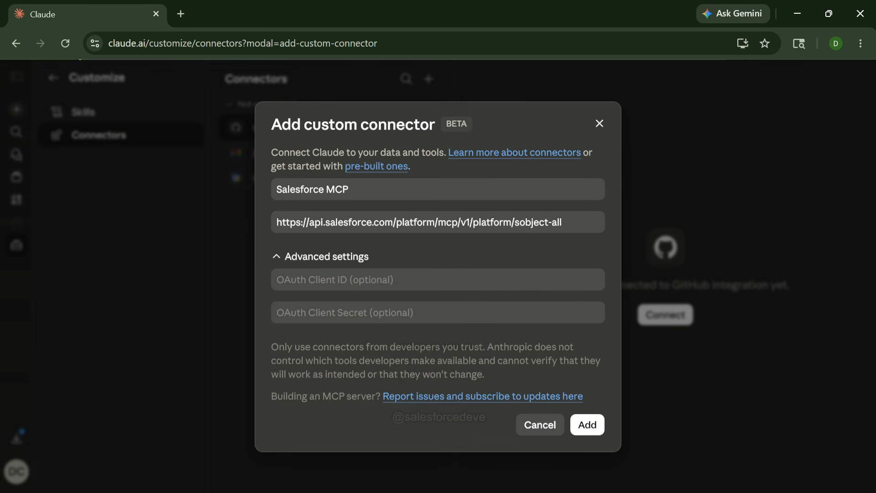
{"action": "left_click", "coordinate": [383, 280]}
{"action": "key", "text": "ctrl+v"}
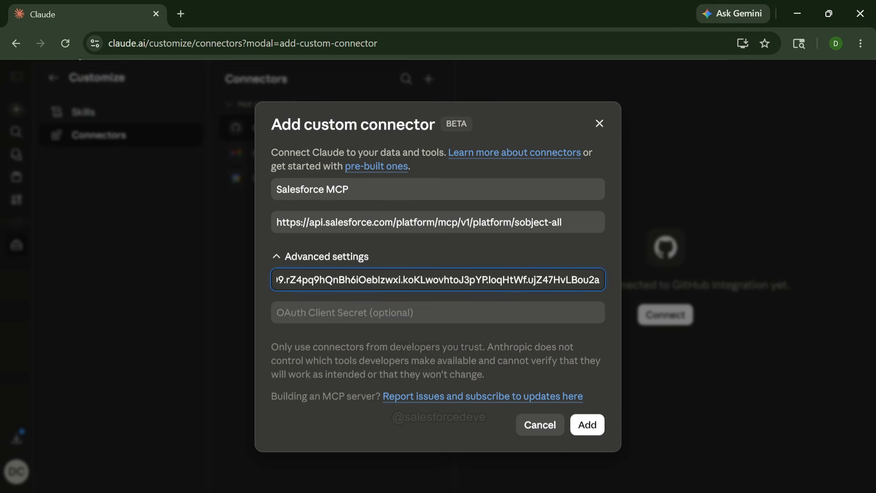
{"action": "left_click", "coordinate": [362, 303]}
{"action": "key", "text": "ctrl+v"}
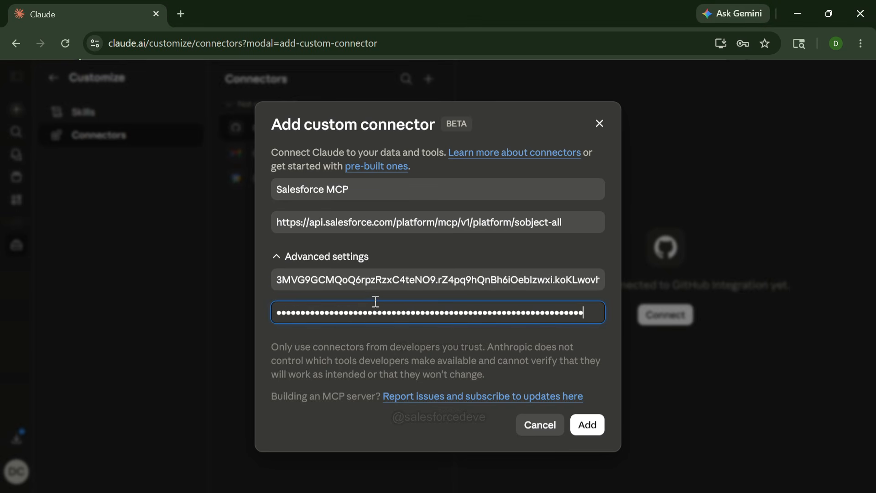
{"action": "left_click", "coordinate": [587, 424]}
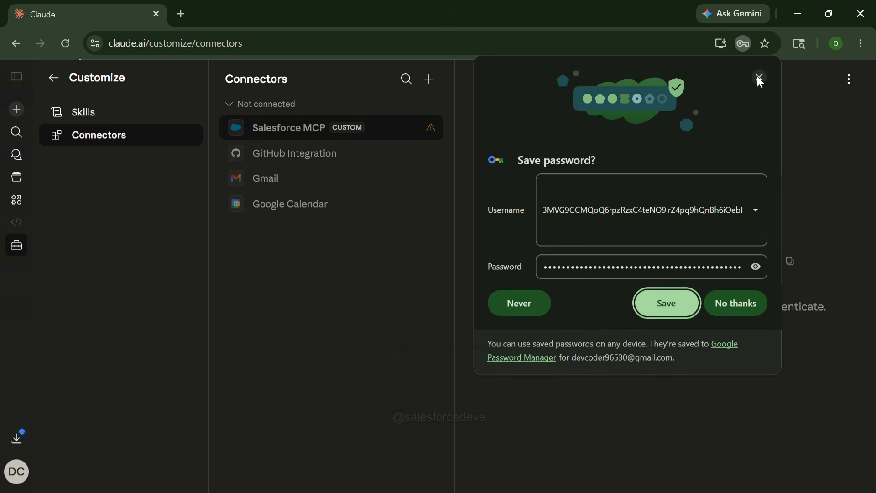
{"action": "left_click", "coordinate": [757, 76]}
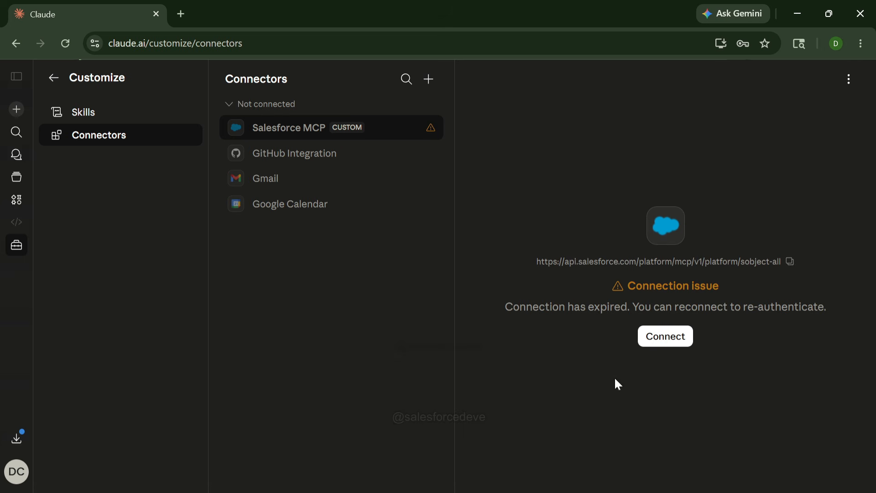
Step: Connect the Salesforce MCP connector and log in to Salesforce with the org's username and password, without saving the password in the browser
{"action": "left_click", "coordinate": [664, 340]}
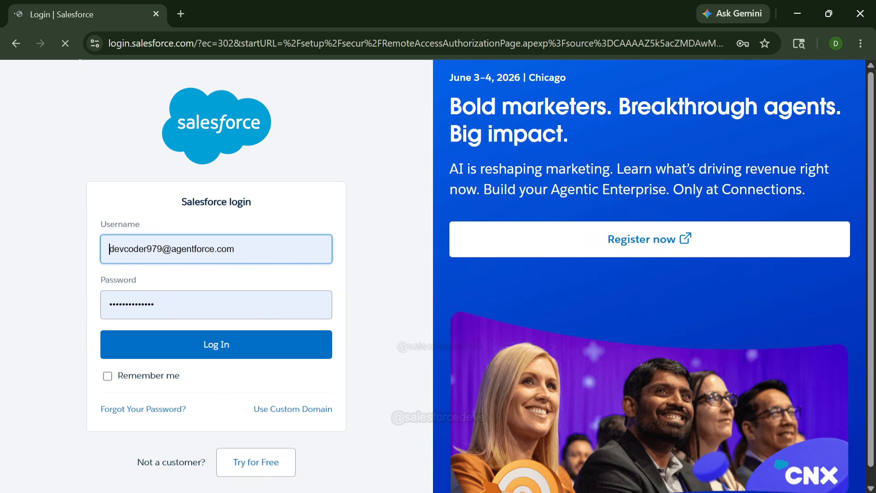
{"action": "triple_click", "coordinate": [268, 245]}
{"action": "key", "text": "ctrl+v"}
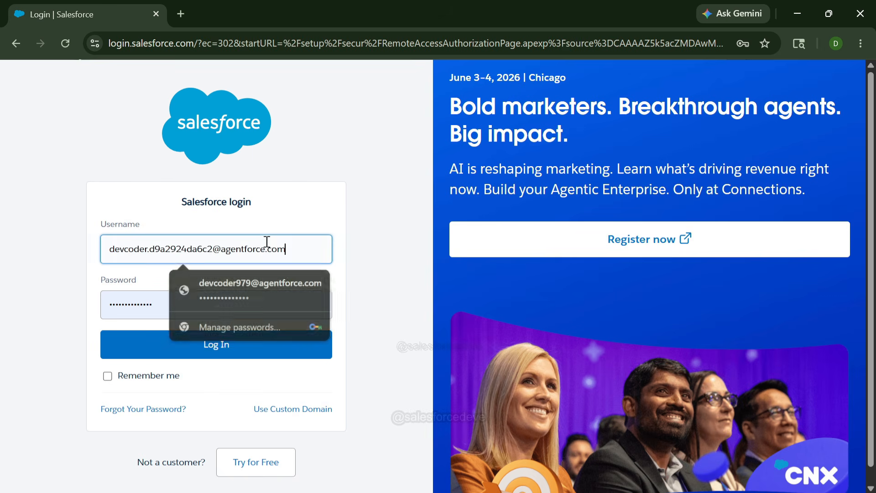
{"action": "left_click", "coordinate": [344, 192]}
{"action": "left_click", "coordinate": [215, 301]}
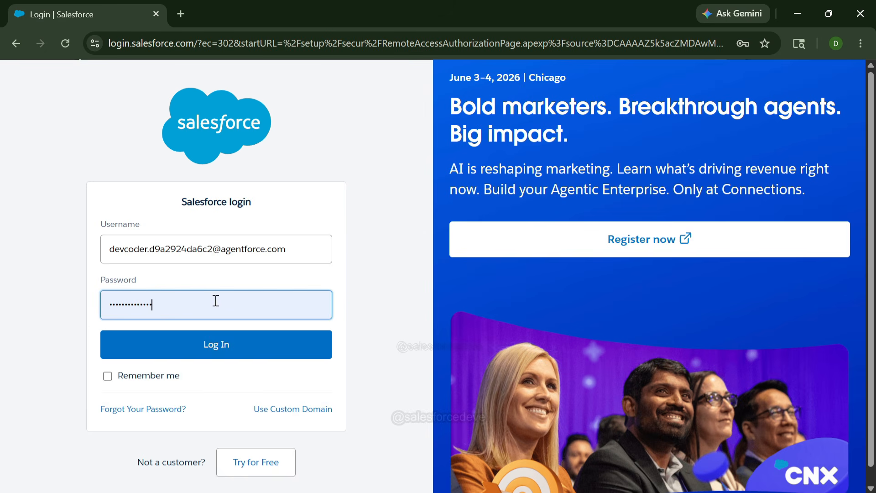
{"action": "key", "text": "ctrl+a"}
{"action": "key", "text": "ctrl+v"}
{"action": "left_click", "coordinate": [227, 345]}
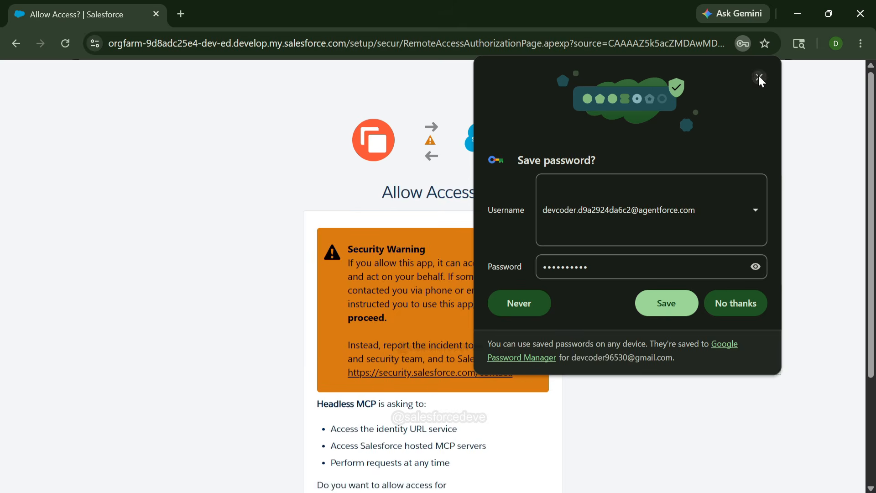
{"action": "left_click", "coordinate": [757, 79]}
Step: Review the permissions requested by Headless MCP and allow it access to the Salesforce org
{"action": "scroll", "coordinate": [384, 204], "scroll_direction": "down", "scroll_amount": 3}
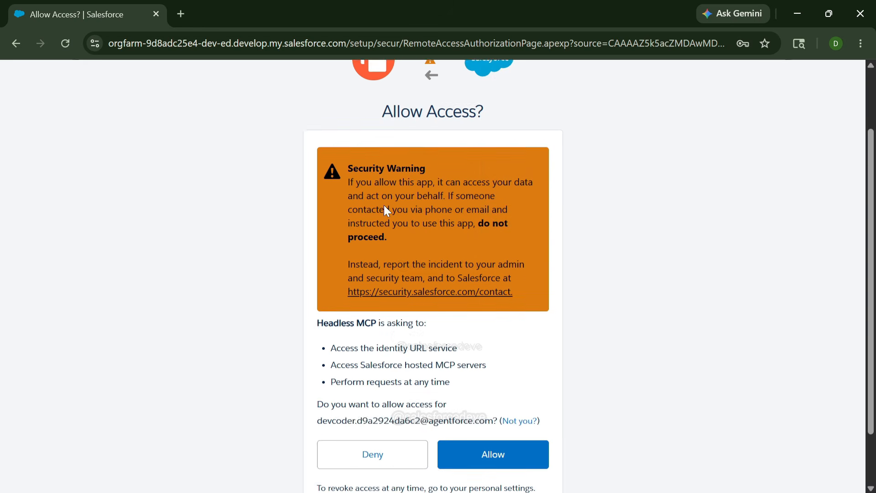
{"action": "scroll", "coordinate": [328, 264], "scroll_direction": "up", "scroll_amount": 1}
{"action": "scroll", "coordinate": [355, 270], "scroll_direction": "down", "scroll_amount": 1}
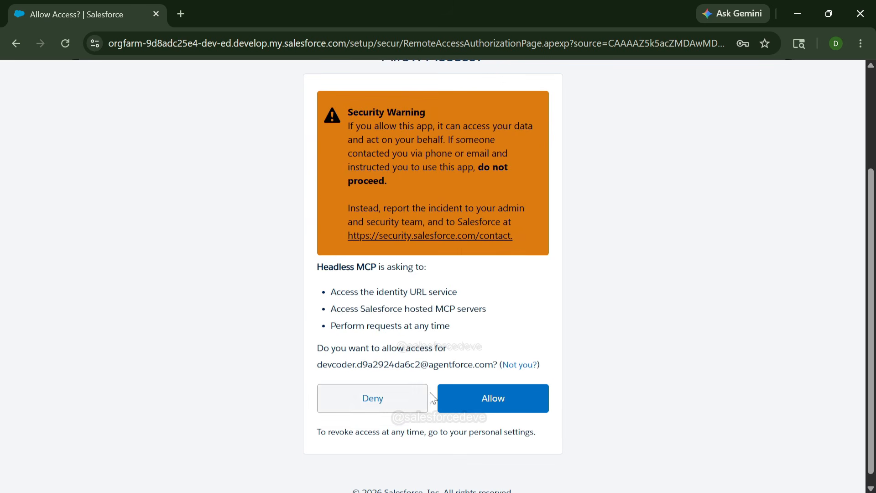
{"action": "left_click", "coordinate": [484, 404]}
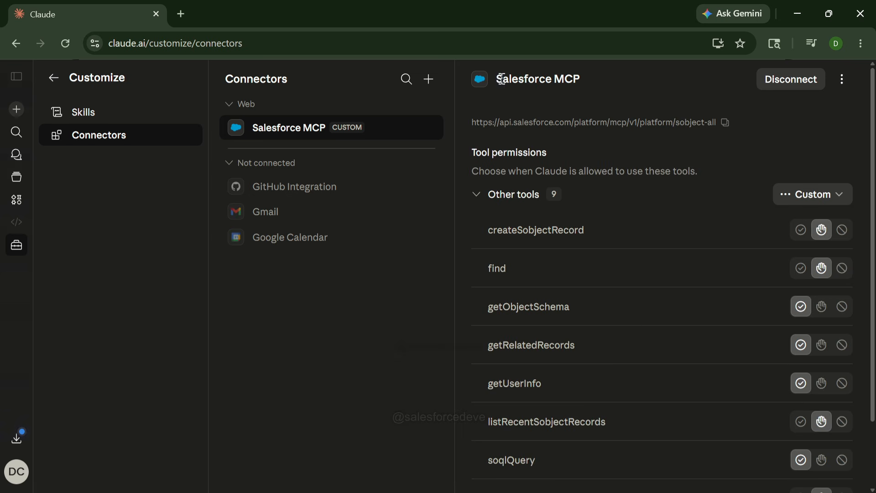
Step: Examine the server URL and the tool permissions of the Salesforce MCP connector
{"action": "left_click_drag", "start_coordinate": [493, 79], "coordinate": [577, 79]}
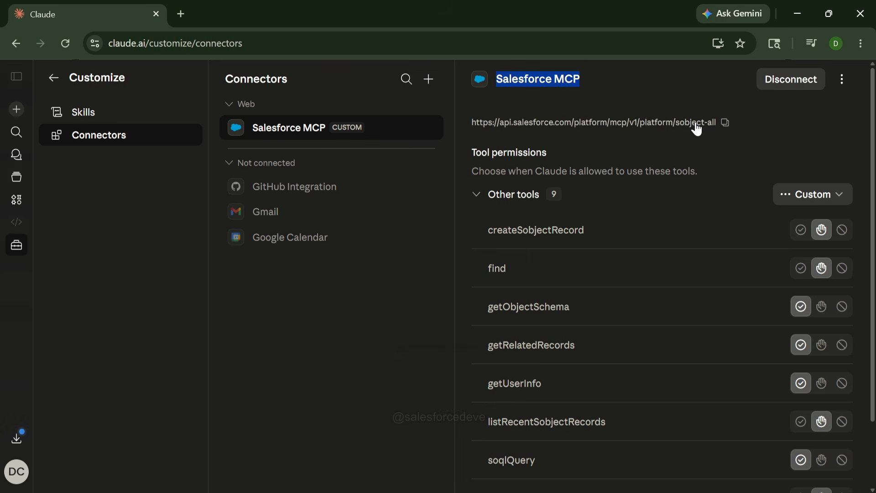
{"action": "left_click", "coordinate": [552, 197]}
{"action": "left_click", "coordinate": [535, 201]}
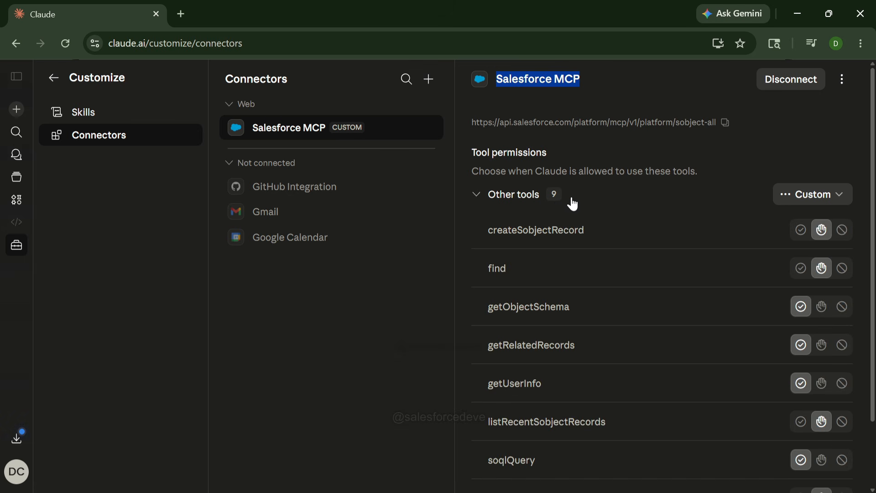
{"action": "scroll", "coordinate": [525, 245], "scroll_direction": "down", "scroll_amount": 2}
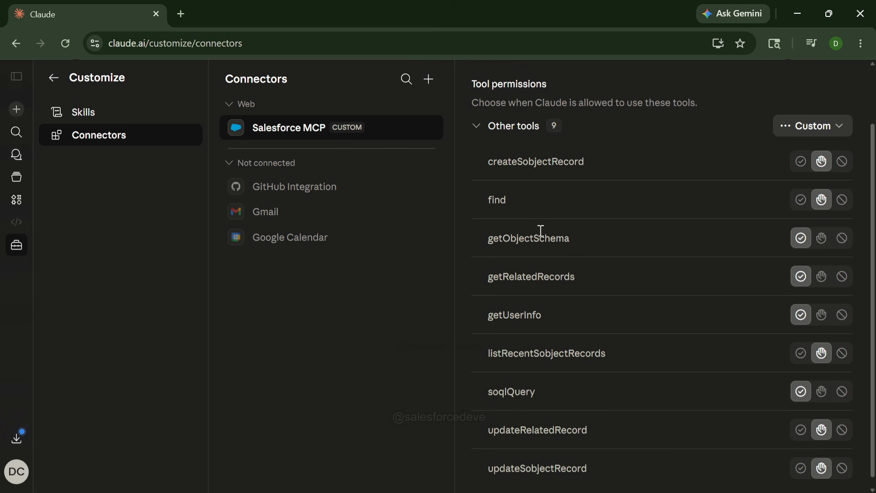
{"action": "scroll", "coordinate": [576, 209], "scroll_direction": "down", "scroll_amount": 1}
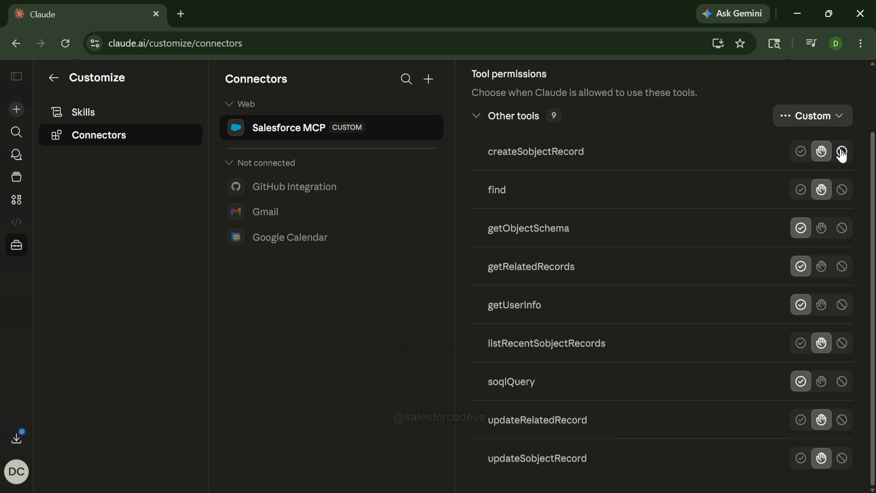
Step: Set createSobjectRecord, find, listRecentSobjectRecords, updateRelatedRecord and updateSobjectRecord to Always allow, so that every tool of the Salesforce MCP connector is allowed
{"action": "left_click", "coordinate": [802, 157]}
{"action": "left_click", "coordinate": [799, 194]}
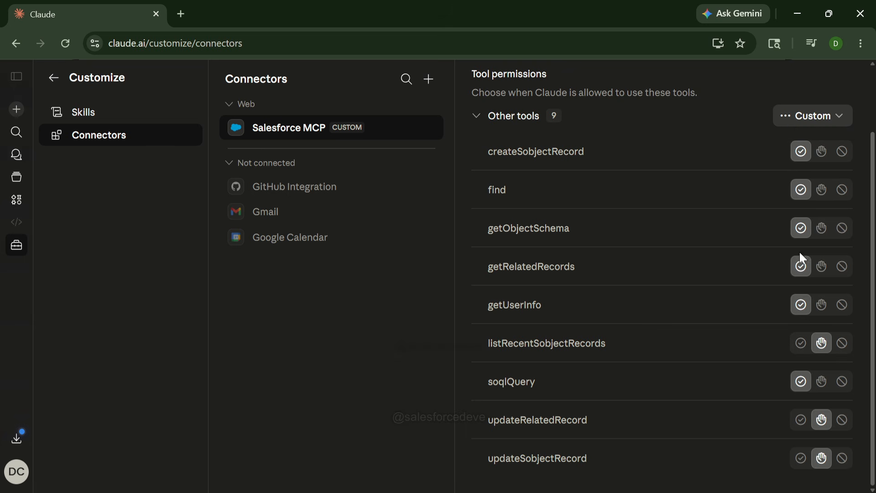
{"action": "left_click", "coordinate": [802, 343]}
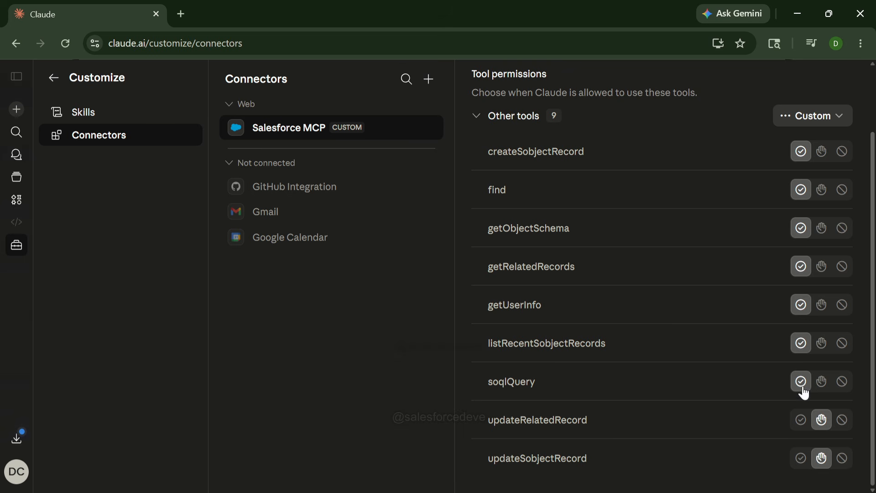
{"action": "left_click", "coordinate": [801, 458]}
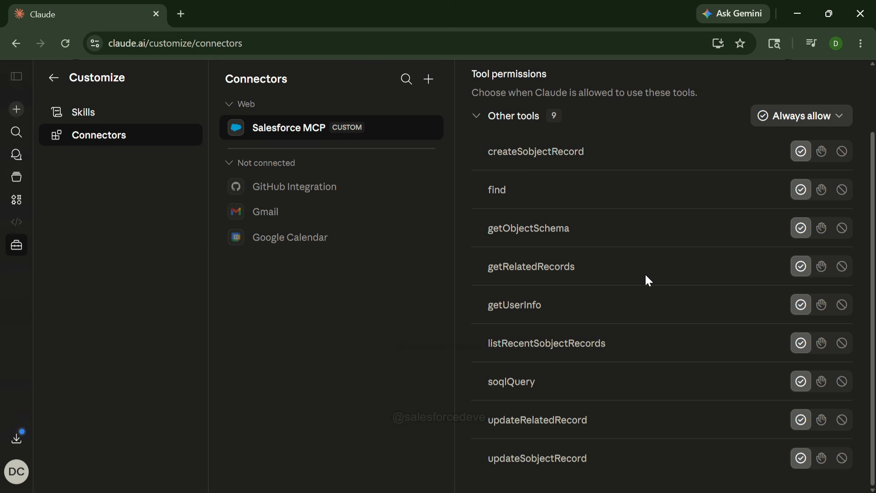
Step: Start a new chat and check that the Salesforce MCP connector is enabled for it
{"action": "left_click", "coordinate": [17, 109]}
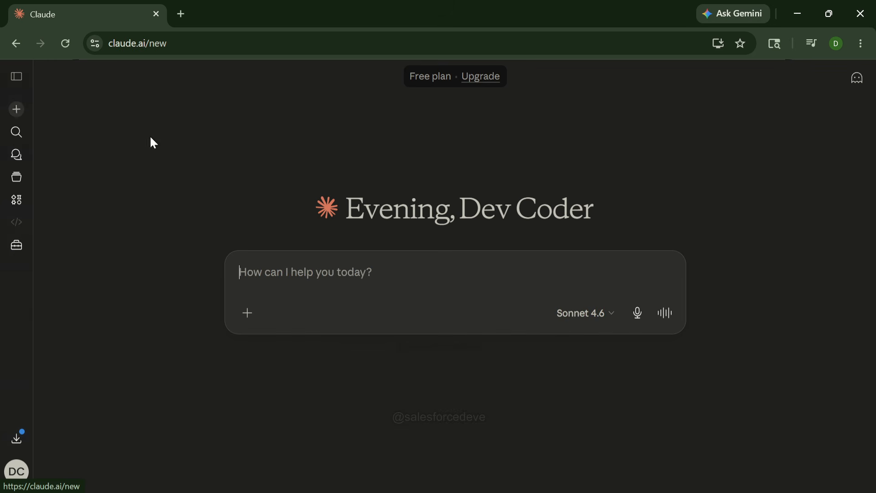
{"action": "left_click", "coordinate": [247, 314]}
{"action": "mouse_move", "coordinate": [274, 240]}
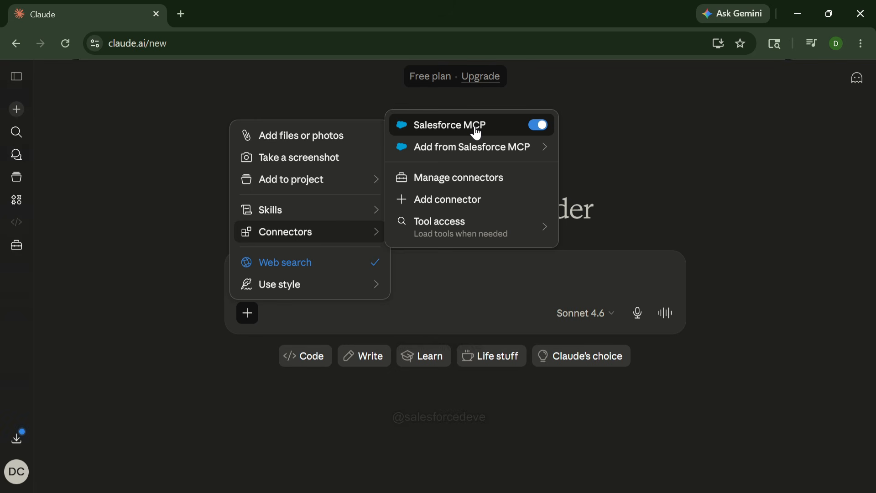
{"action": "left_click", "coordinate": [141, 136]}
Step: Send Claude the prompt "Show me all Accounts from my Org"
{"action": "left_click", "coordinate": [279, 275]}
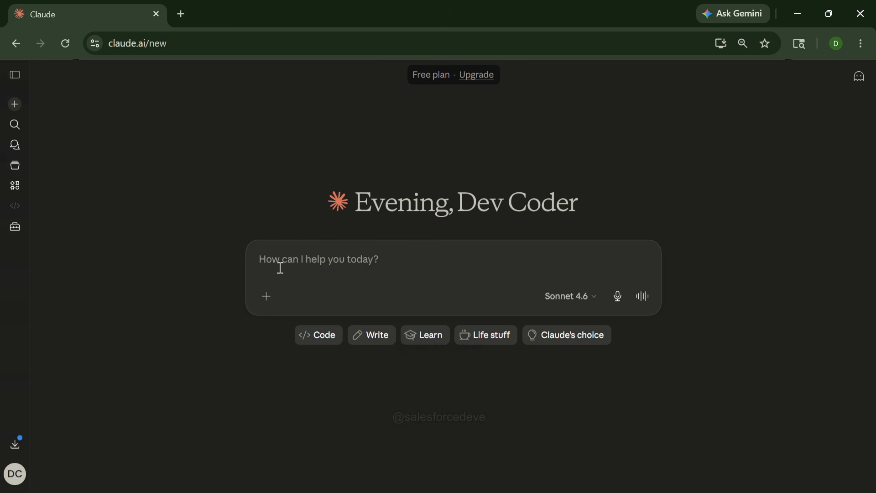
{"action": "type", "text": "SHow me"}
{"action": "key", "text": "BackSpace"}
{"action": "key", "text": "BackSpace"}
{"action": "key", "text": "BackSpace"}
{"action": "key", "text": "BackSpace"}
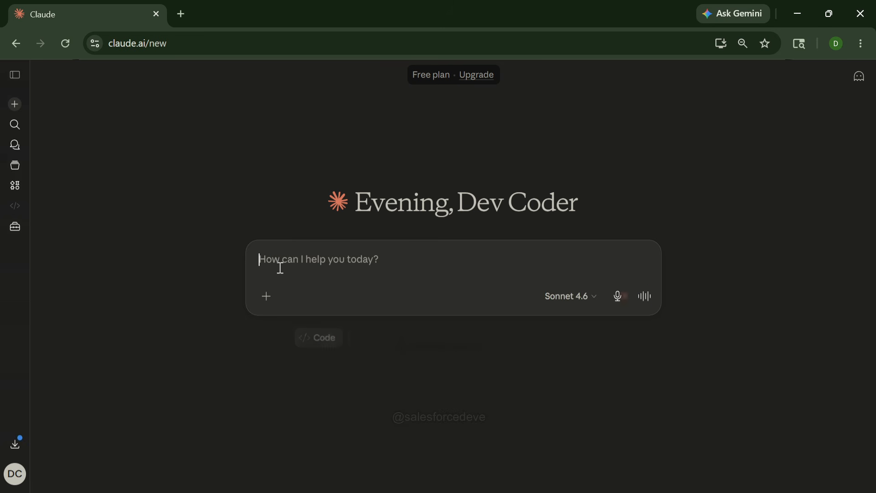
{"action": "type", "text": "Show me all Accounts from my Org"}
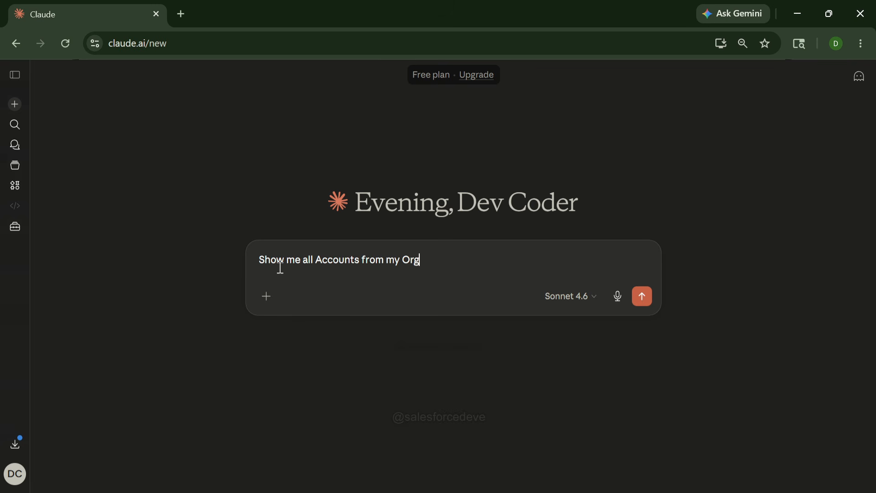
{"action": "key", "text": "Return"}
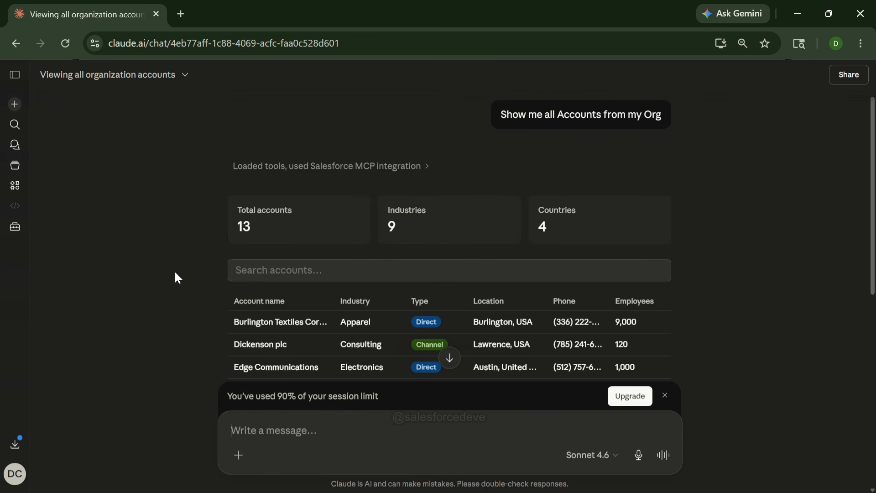
Step: Examine the account summary and the full accounts table in Claude's response
{"action": "scroll", "coordinate": [174, 274], "scroll_direction": "down", "scroll_amount": 5}
{"action": "scroll", "coordinate": [191, 251], "scroll_direction": "up", "scroll_amount": 5}
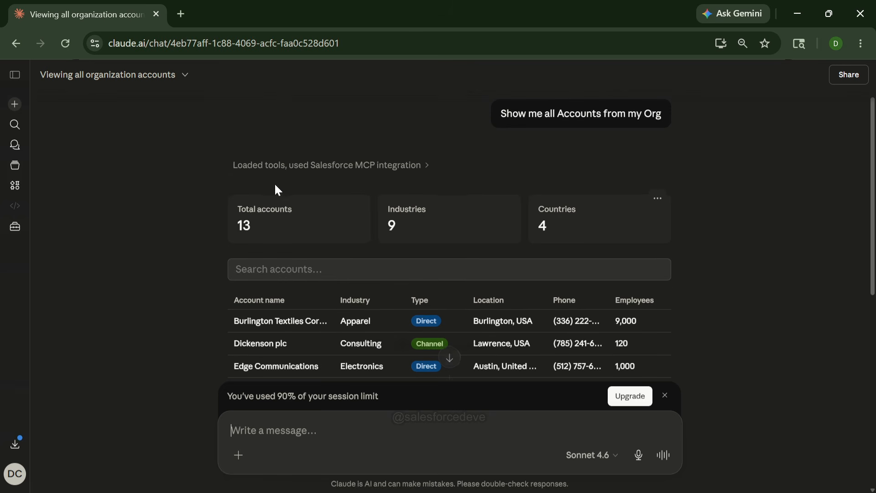
{"action": "scroll", "coordinate": [320, 221], "scroll_direction": "down", "scroll_amount": 3}
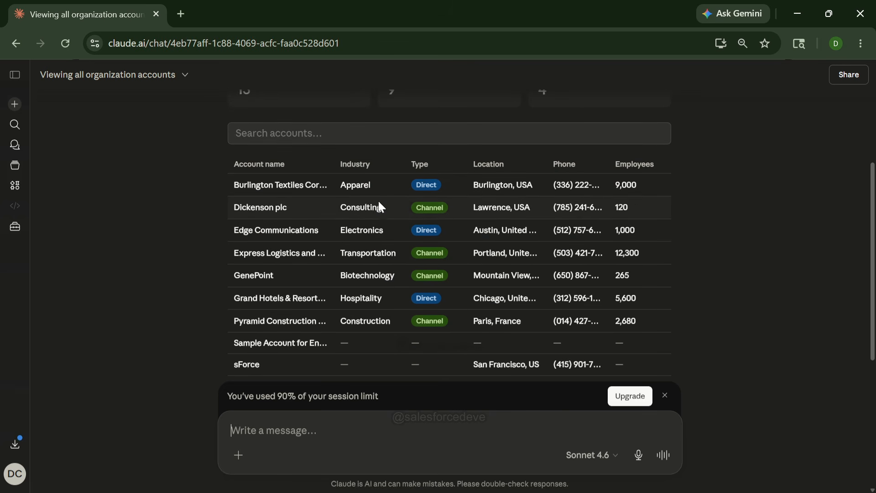
{"action": "scroll", "coordinate": [366, 206], "scroll_direction": "down", "scroll_amount": 3}
{"action": "scroll", "coordinate": [356, 187], "scroll_direction": "up", "scroll_amount": 2}
{"action": "scroll", "coordinate": [352, 205], "scroll_direction": "down", "scroll_amount": 3}
{"action": "scroll", "coordinate": [344, 225], "scroll_direction": "up", "scroll_amount": 5}
{"action": "scroll", "coordinate": [532, 155], "scroll_direction": "down", "scroll_amount": 2}
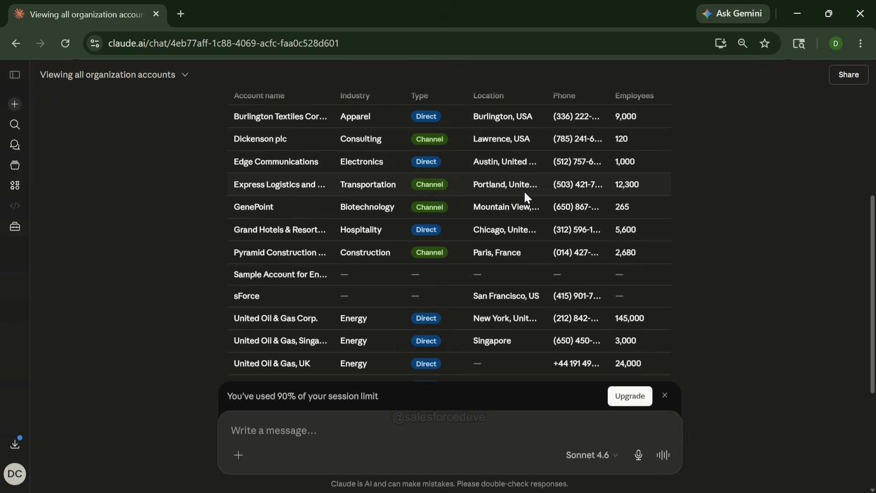
{"action": "scroll", "coordinate": [525, 254], "scroll_direction": "down", "scroll_amount": 2}
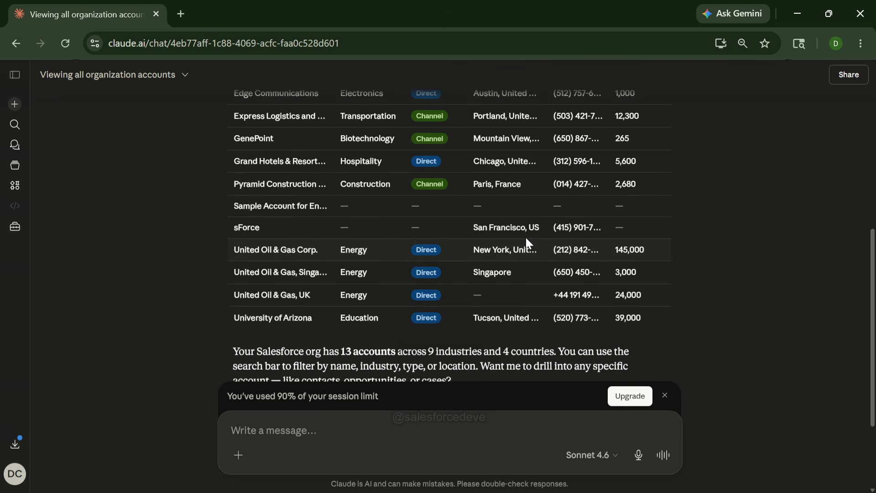
{"action": "scroll", "coordinate": [510, 274], "scroll_direction": "down", "scroll_amount": 3}
{"action": "scroll", "coordinate": [444, 242], "scroll_direction": "up", "scroll_amount": 4}
{"action": "scroll", "coordinate": [360, 213], "scroll_direction": "up", "scroll_amount": 2}
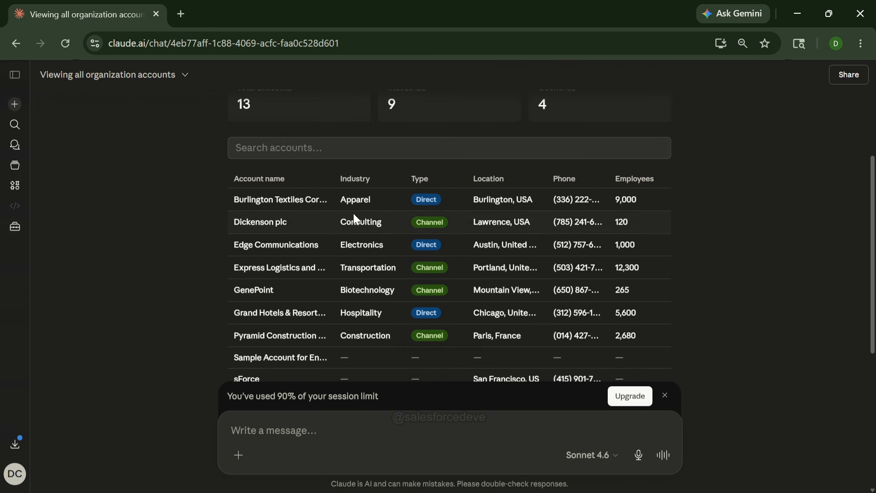
{"action": "scroll", "coordinate": [274, 201], "scroll_direction": "up", "scroll_amount": 2}
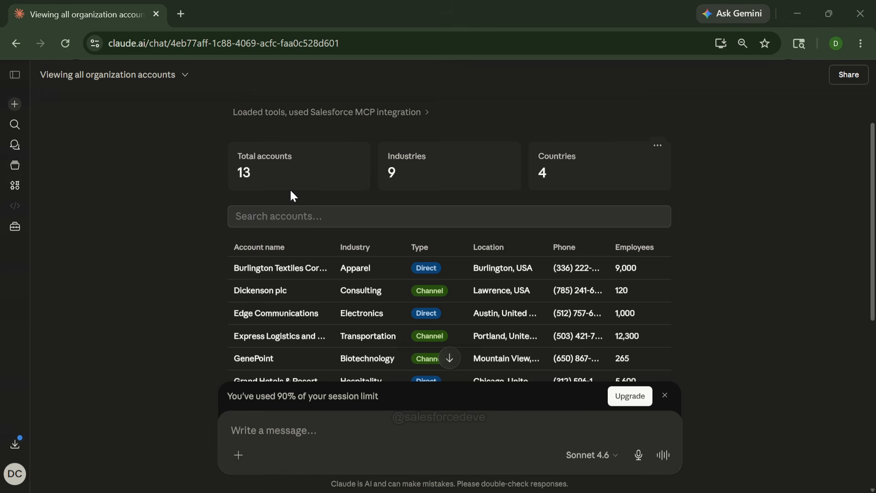
Step: Switch to the Salesforce org and review the All Accounts list view of the Accounts object
{"action": "key", "text": "alt+Tab"}
{"action": "left_click", "coordinate": [19, 137]}
{"action": "type", "text": "Acc"}
{"action": "left_click", "coordinate": [54, 278]}
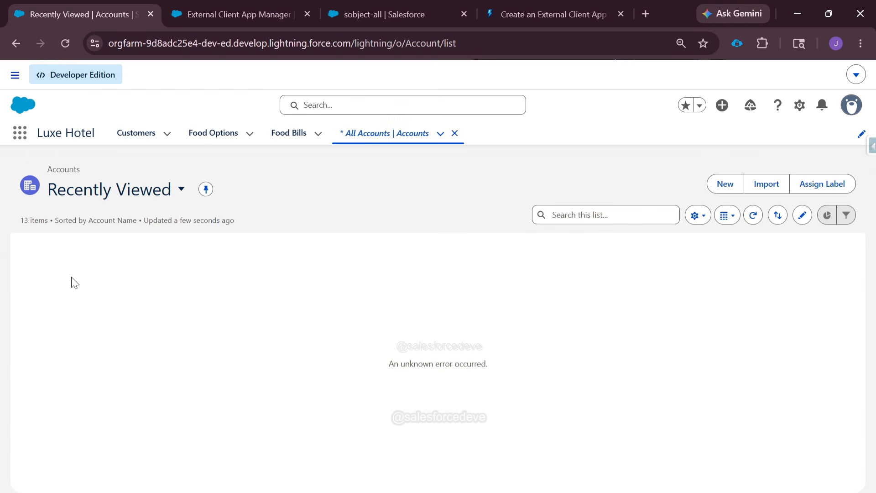
{"action": "left_click", "coordinate": [180, 191]}
{"action": "left_click", "coordinate": [106, 268]}
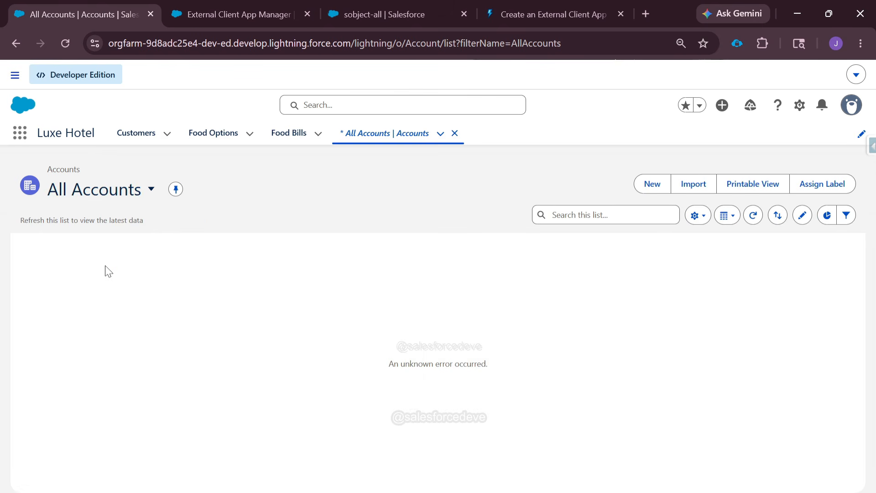
{"action": "scroll", "coordinate": [123, 307], "scroll_direction": "down", "scroll_amount": 3}
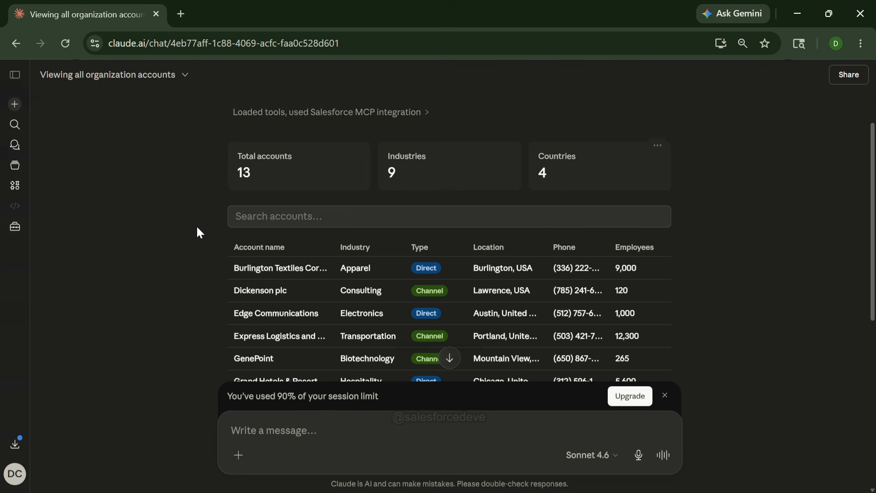
Step: Return to the Claude chat and compare its accounts table with the org's account list
{"action": "scroll", "coordinate": [240, 242], "scroll_direction": "down", "scroll_amount": 3}
{"action": "scroll", "coordinate": [217, 244], "scroll_direction": "down", "scroll_amount": 3}
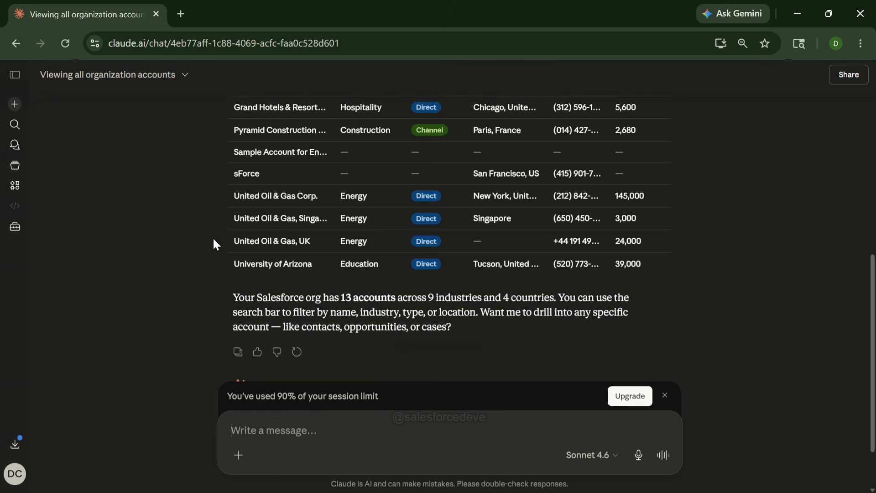
{"action": "scroll", "coordinate": [214, 242], "scroll_direction": "up", "scroll_amount": 5}
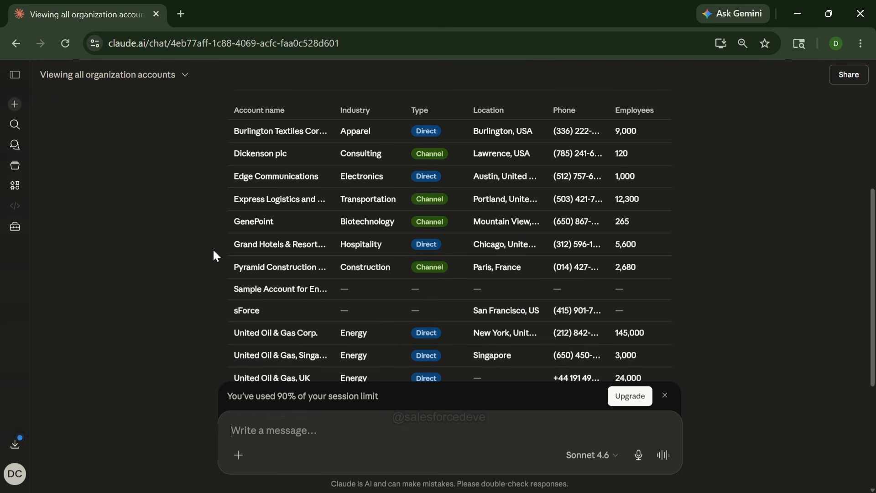
Step: Open the sForce account in the Salesforce org, show its details and select its name
{"action": "key", "text": "alt+Tab"}
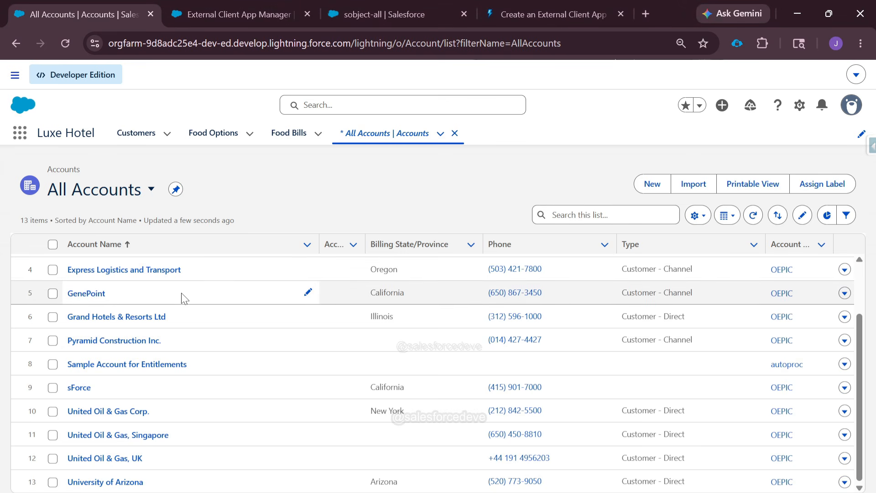
{"action": "left_click", "coordinate": [82, 389]}
{"action": "left_click", "coordinate": [97, 278]}
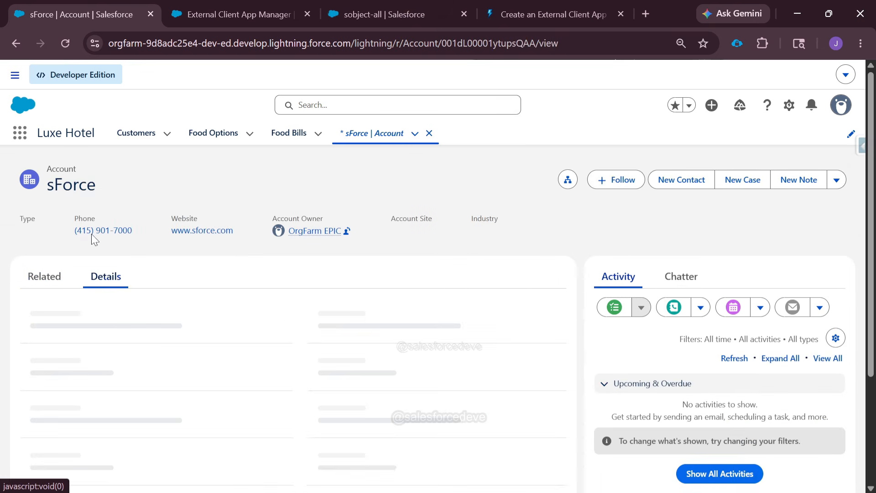
{"action": "left_click_drag", "start_coordinate": [96, 190], "coordinate": [48, 185]}
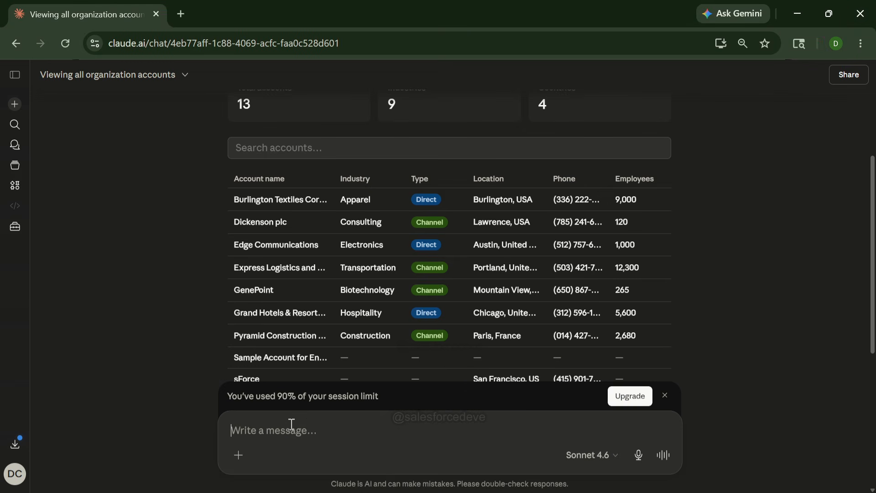
Step: Try to send Claude the prompt "Update the Name of sForce Account To sForce Claude" in the accounts chat and decline the upgrade offer
{"action": "type", "text": "Update the"}
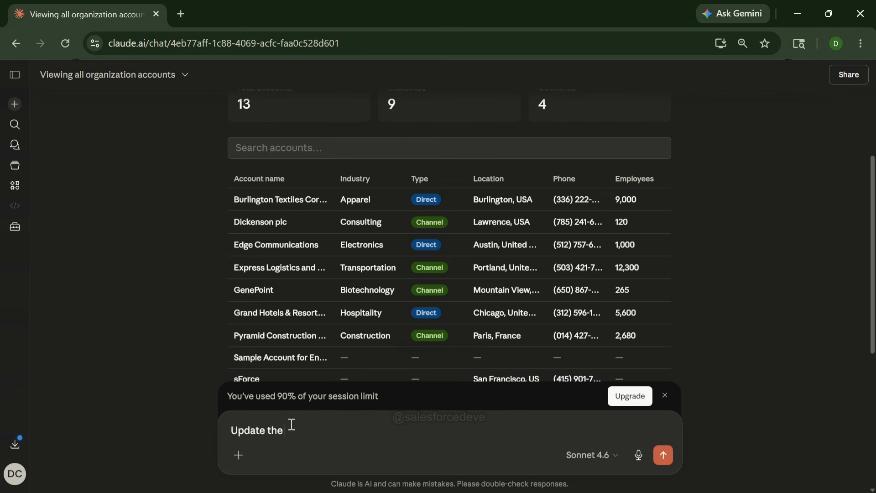
{"action": "type", "text": " Name of sForce Account T"}
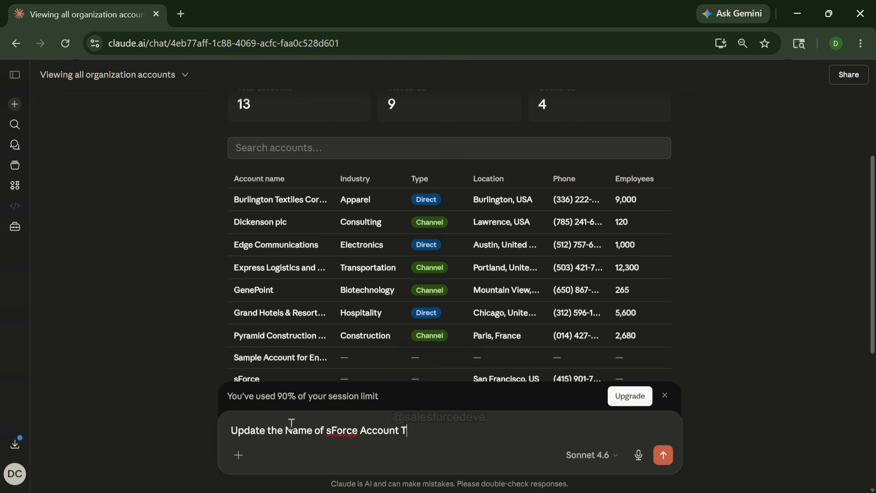
{"action": "type", "text": "o sForce Claude"}
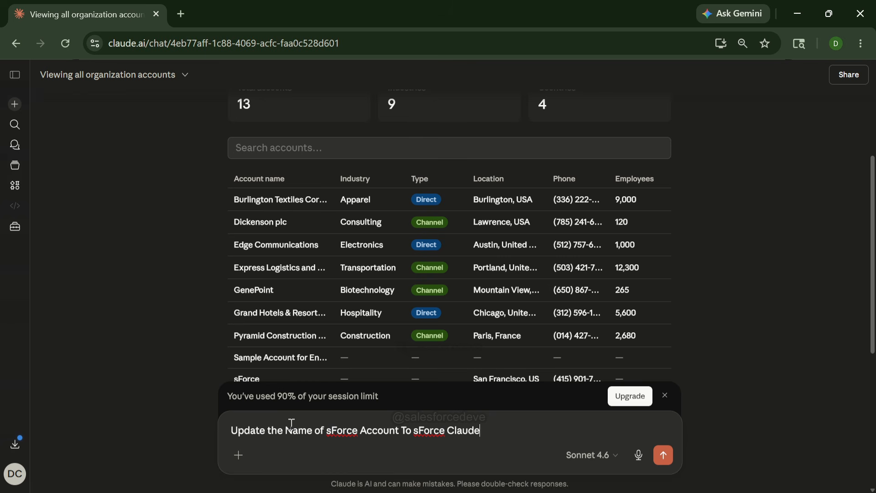
{"action": "key", "text": "Return"}
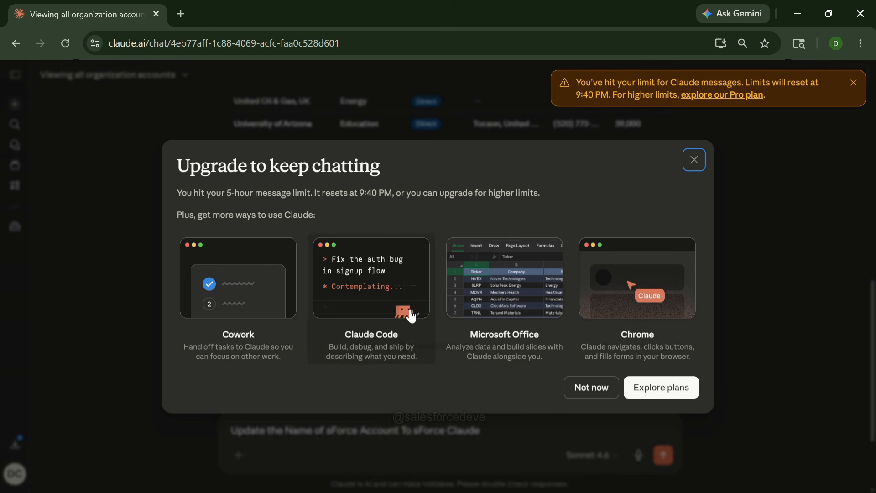
{"action": "left_click", "coordinate": [591, 398]}
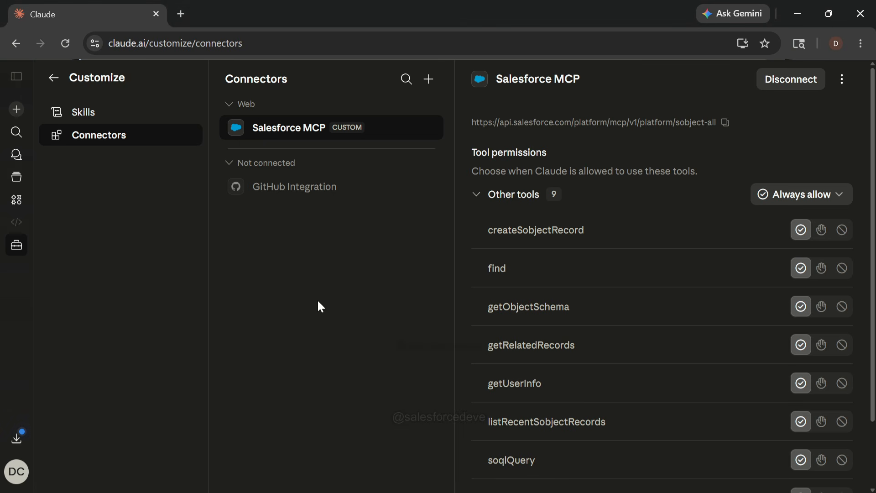
Step: Start a new chat in the other Claude browser window and verify that its Salesforce MCP connector is enabled
{"action": "left_click", "coordinate": [20, 116]}
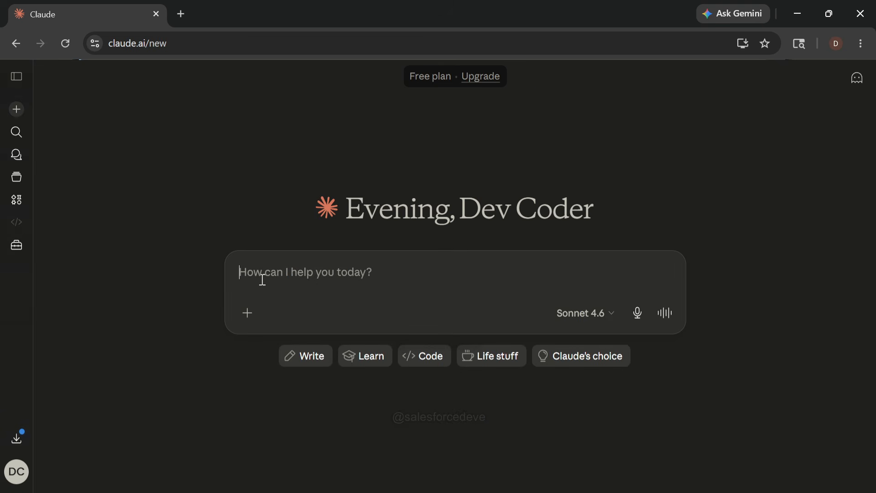
{"action": "left_click", "coordinate": [249, 313]}
{"action": "mouse_move", "coordinate": [333, 240]}
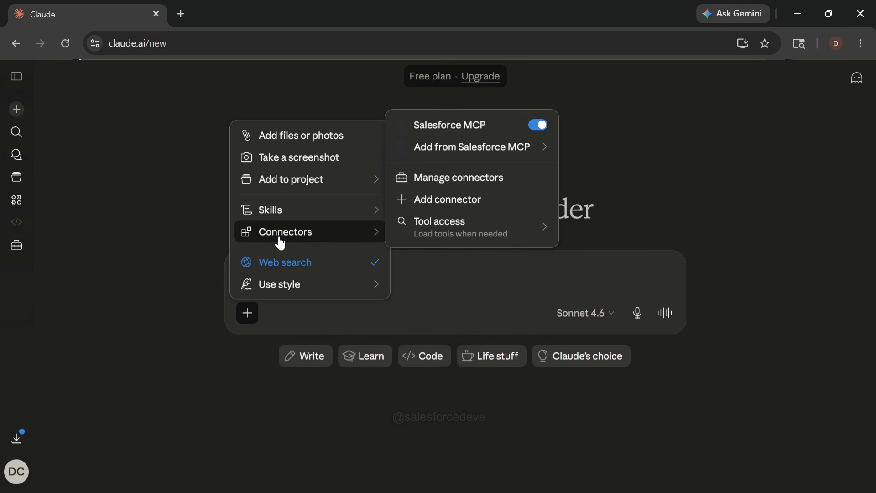
{"action": "left_click", "coordinate": [425, 278]}
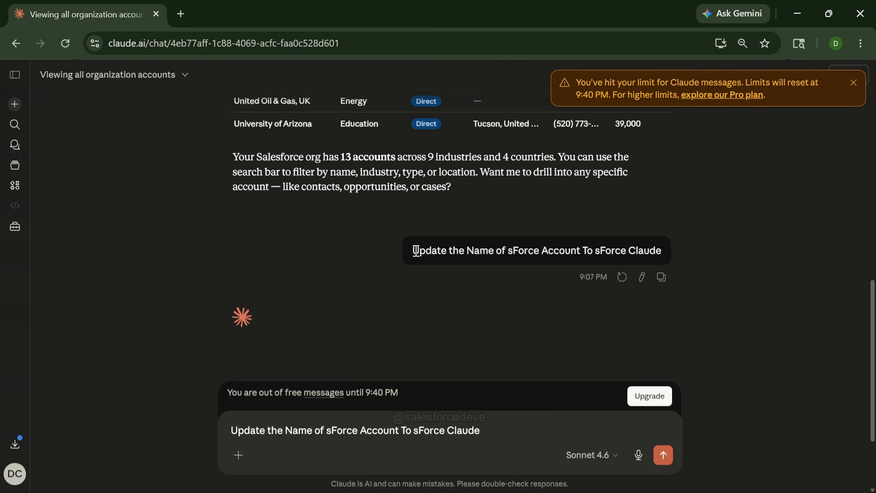
Step: Copy the prompt "Update the Name of sForce Account To sForce Claude" from the earlier chat, send it in the new chat and always allow Find
{"action": "left_click_drag", "start_coordinate": [413, 250], "coordinate": [657, 251]}
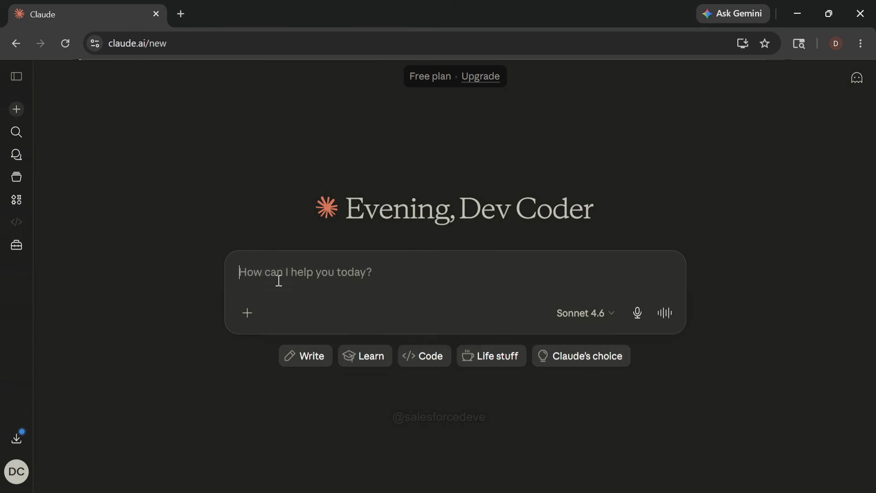
{"action": "type", "text": "Update the Name of sForce Account To sForce Claude"}
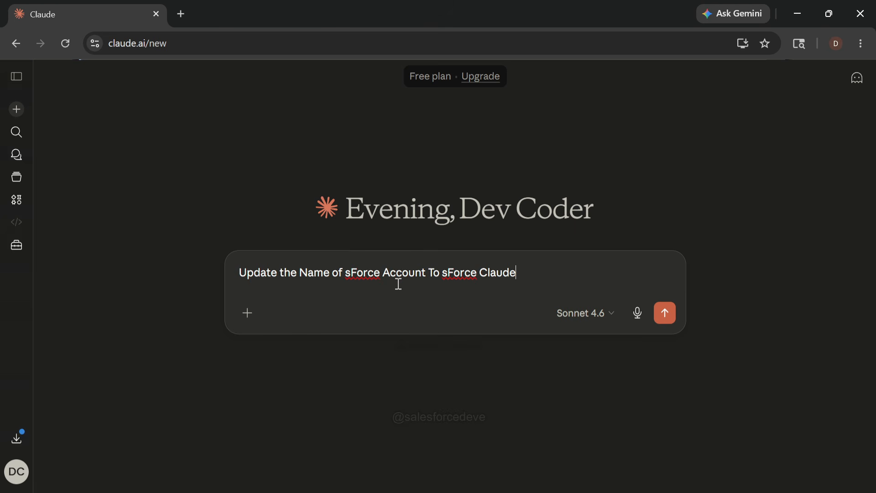
{"action": "left_click", "coordinate": [670, 318]}
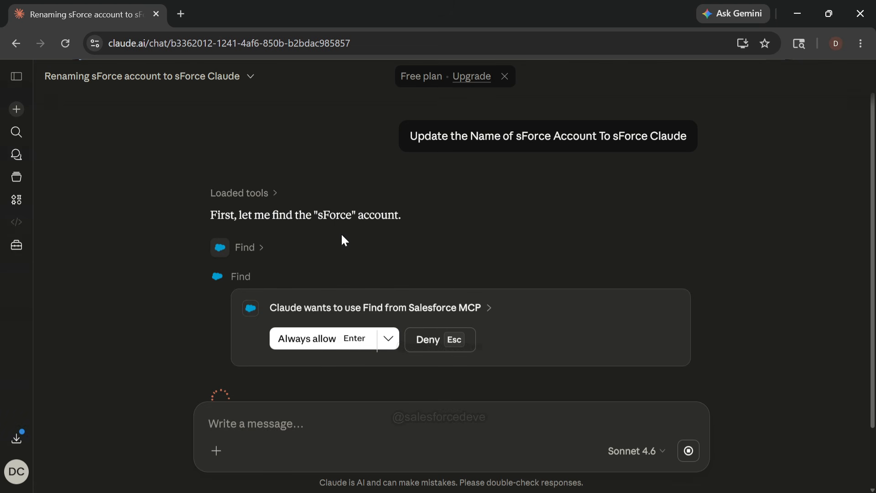
{"action": "left_click", "coordinate": [325, 335]}
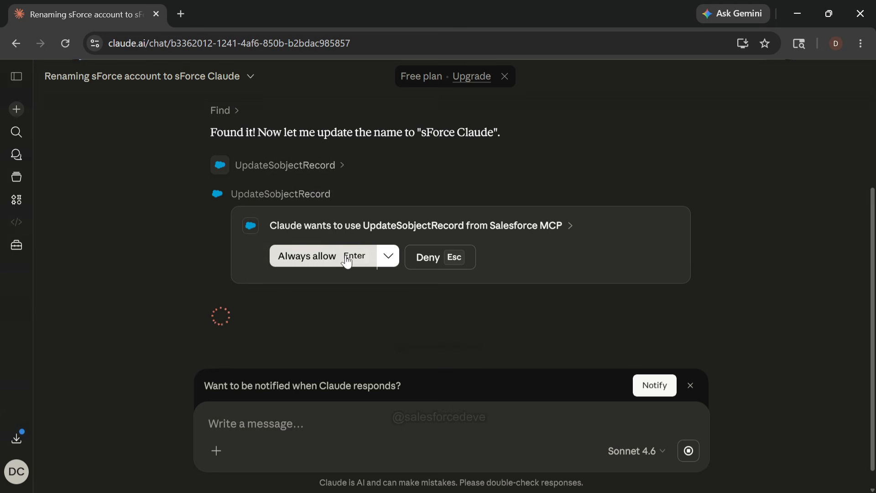
Step: Always allow UpdateSobjectRecord in the Claude chat, then reload the sForce account page in the Salesforce org to check its name
{"action": "left_click", "coordinate": [306, 256]}
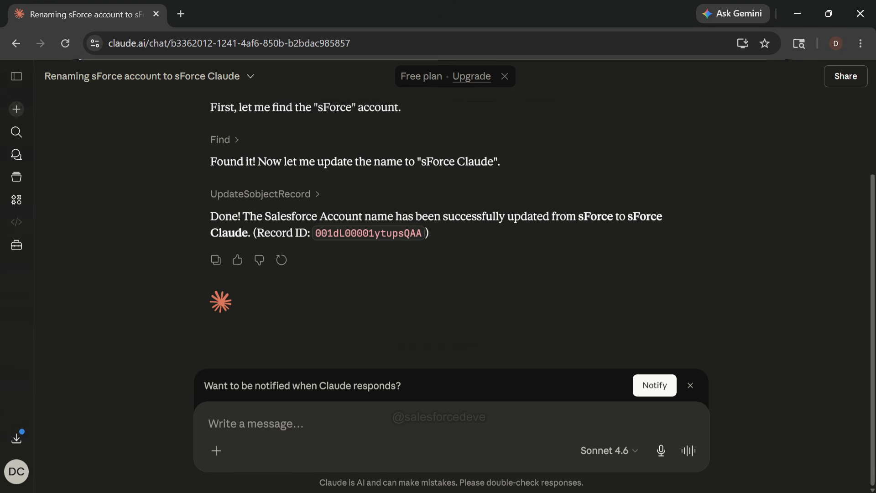
{"action": "key", "text": "alt+Tab"}
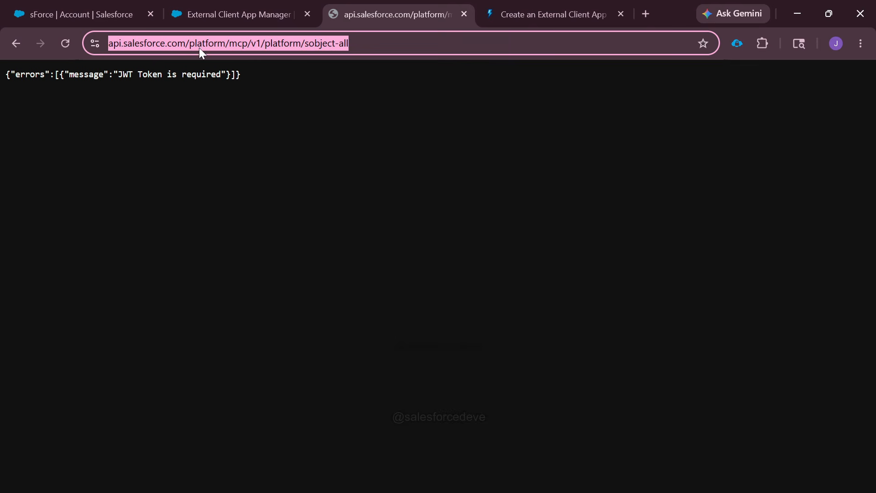
{"action": "left_click", "coordinate": [88, 22]}
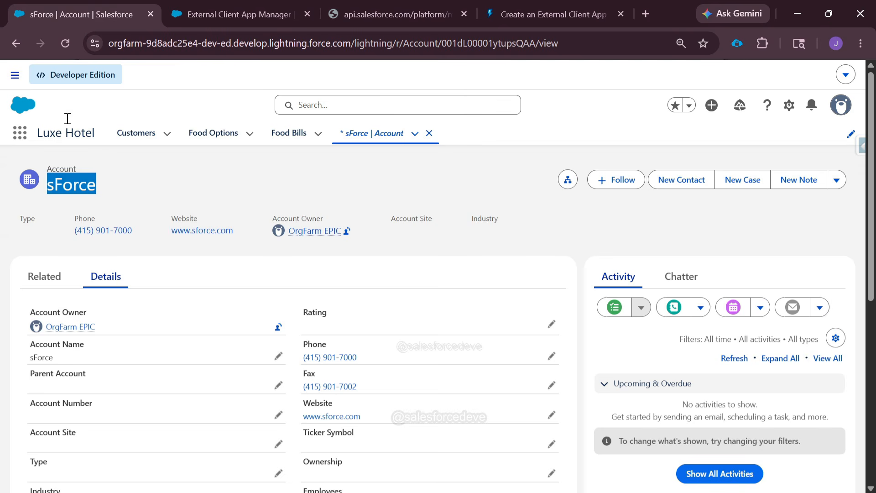
{"action": "left_click", "coordinate": [61, 47]}
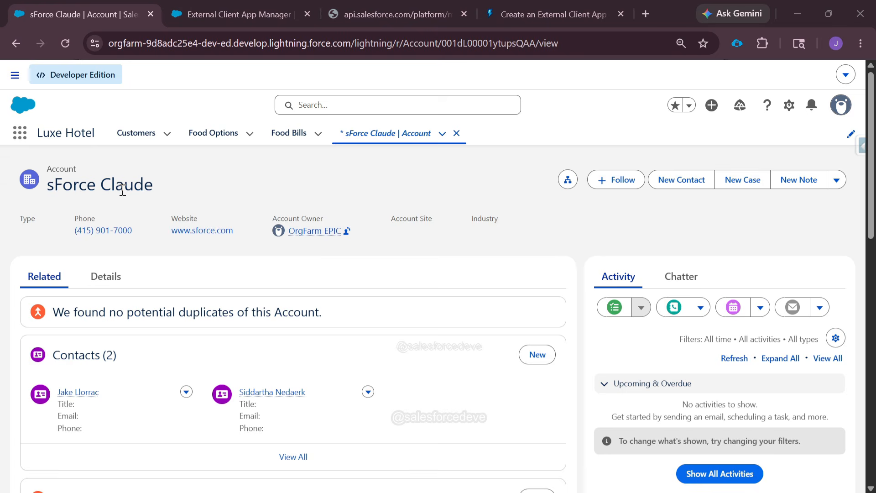
{"action": "key", "text": "alt+Tab"}
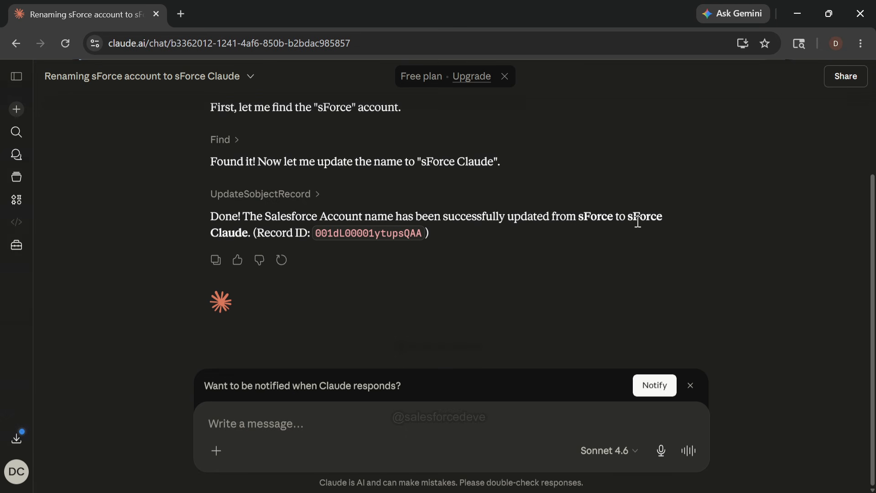
Step: Return the Salesforce browser tab showing the MCP server URL to the sobject-all server page in Setup
{"action": "key", "text": "alt+Tab"}
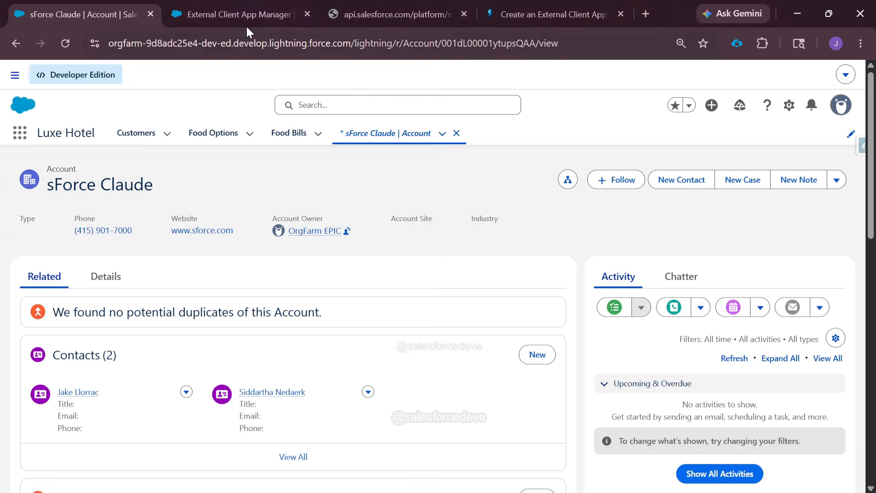
{"action": "left_click", "coordinate": [380, 20]}
{"action": "left_click", "coordinate": [17, 44]}
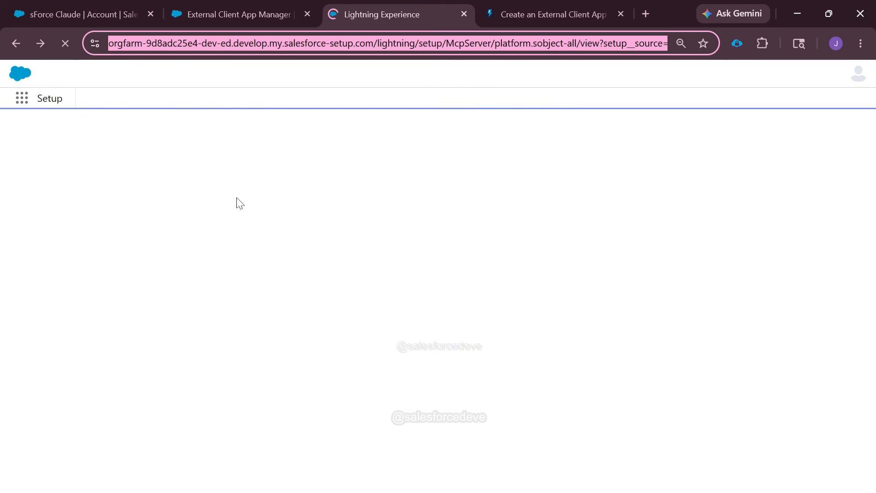
Step: Switch to Claude and review the Salesforce MCP connector's tool permissions, including the approval options for Other tools, then leave the connector page
{"action": "key", "text": "alt+Tab"}
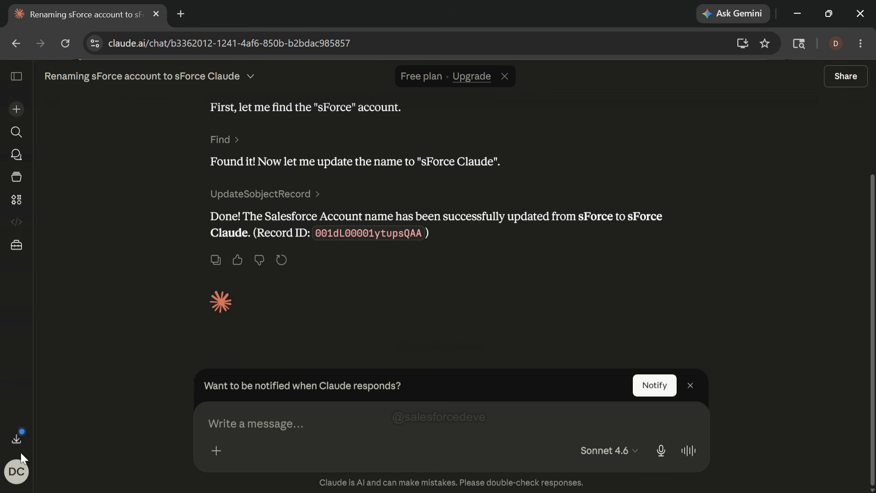
{"action": "left_click", "coordinate": [16, 472]}
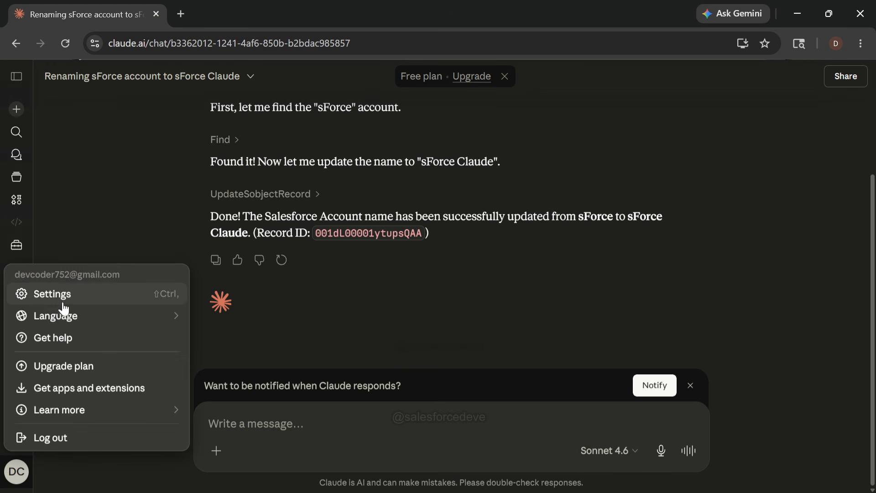
{"action": "left_click", "coordinate": [60, 295]}
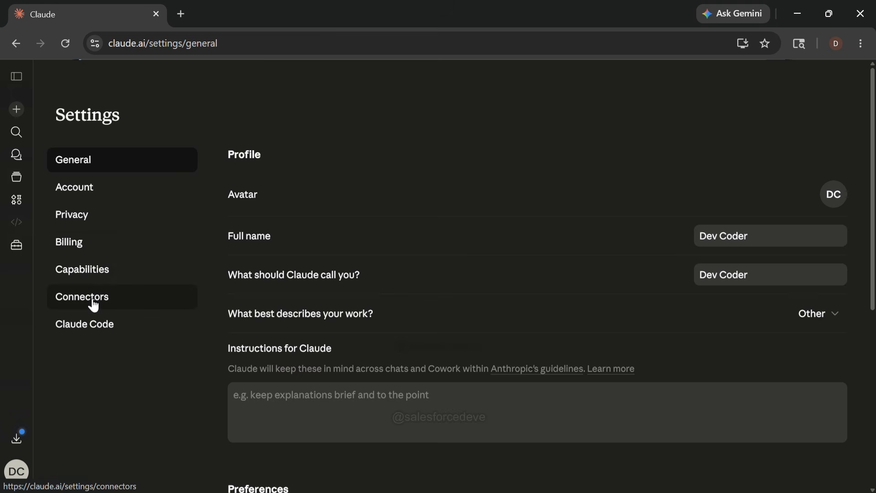
{"action": "left_click", "coordinate": [92, 301]}
{"action": "left_click", "coordinate": [362, 193]}
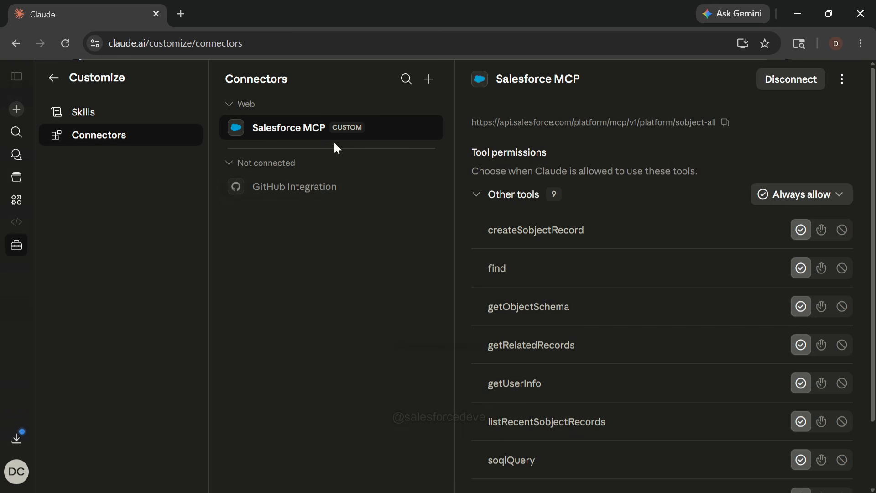
{"action": "scroll", "coordinate": [780, 247], "scroll_direction": "down", "scroll_amount": 3}
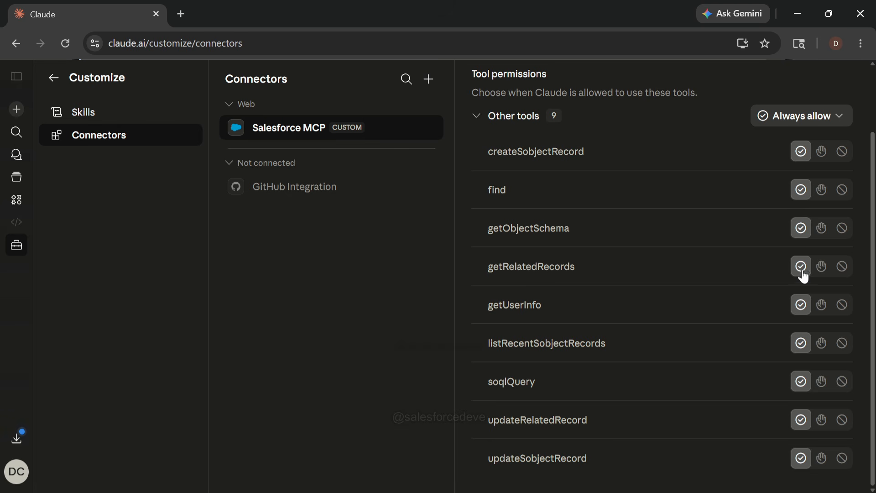
{"action": "left_click", "coordinate": [804, 116]}
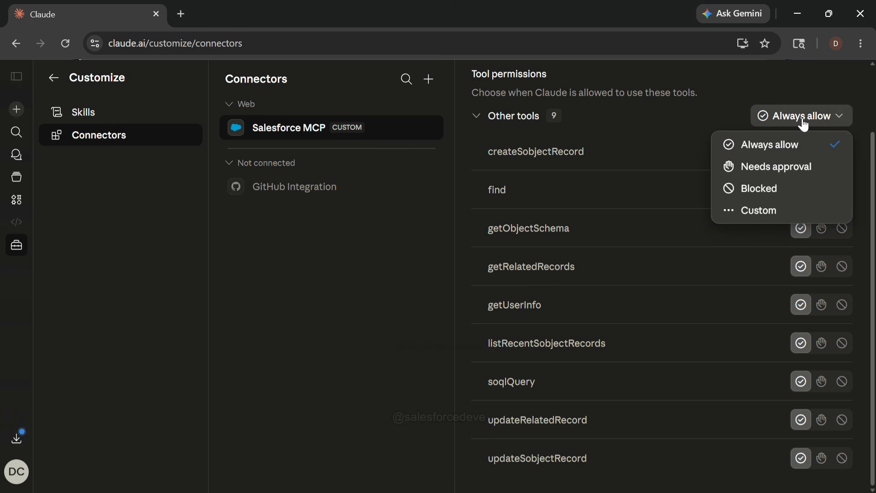
{"action": "left_click", "coordinate": [777, 157]}
{"action": "scroll", "coordinate": [579, 256], "scroll_direction": "up", "scroll_amount": 3}
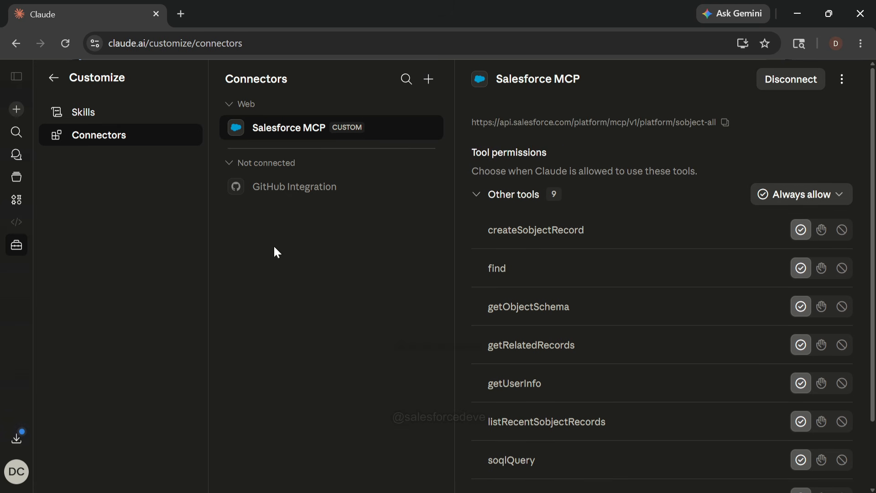
{"action": "left_click", "coordinate": [53, 78]}
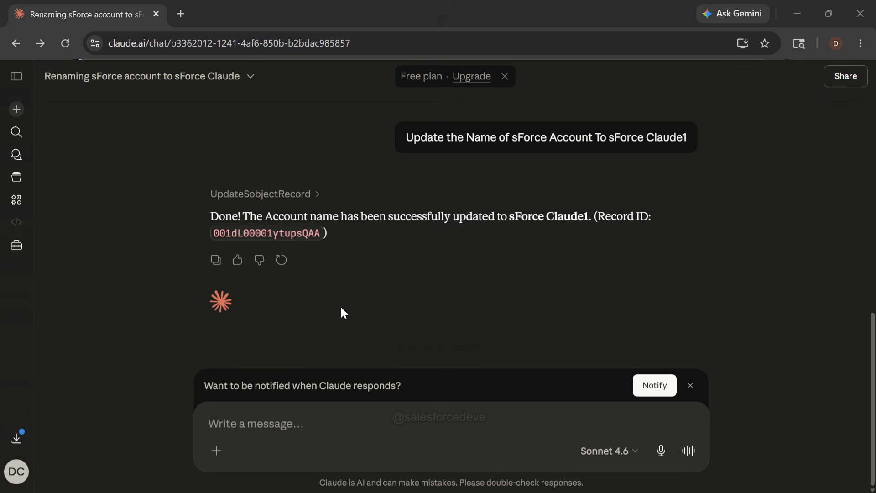
Step: Send Claude the prompt "Create a new Case with Subject as Claude Case 1 and Origin as web" in the account renaming chat
{"action": "left_click", "coordinate": [278, 429]}
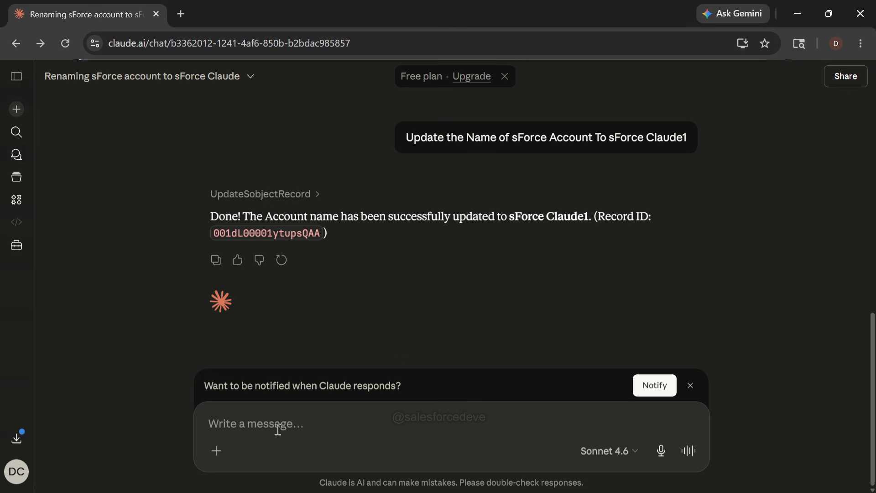
{"action": "type", "text": "Create a new"}
{"action": "type", "text": " Case Nam"}
{"action": "key", "text": "BackSpace"}
{"action": "key", "text": "BackSpace"}
{"action": "key", "text": "BackSpace"}
{"action": "type", "text": "wi"}
{"action": "type", "text": "th Subject"}
{"action": "type", "text": " as Cal"}
{"action": "type", "text": "la"}
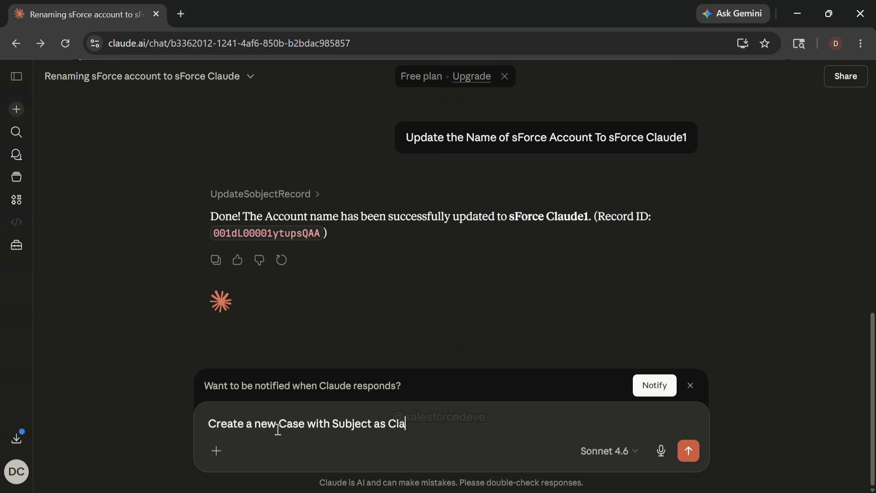
{"action": "type", "text": "ude Case 1 and "}
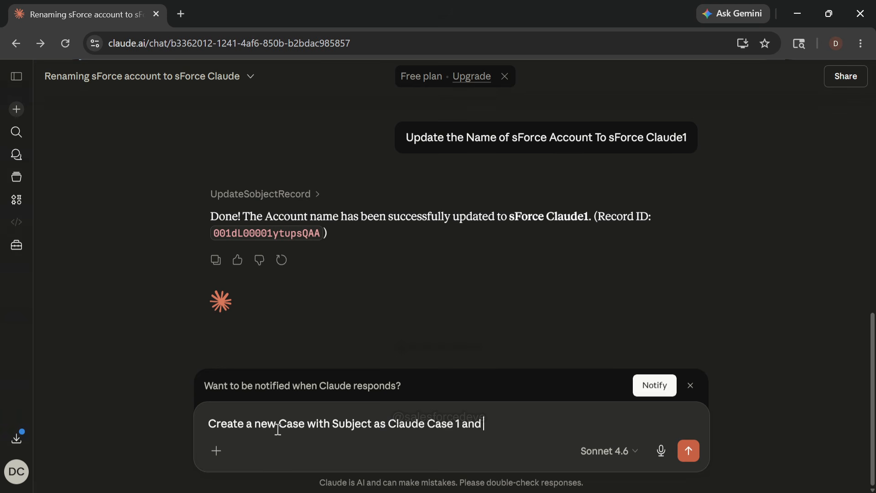
{"action": "type", "text": "Origin as web"}
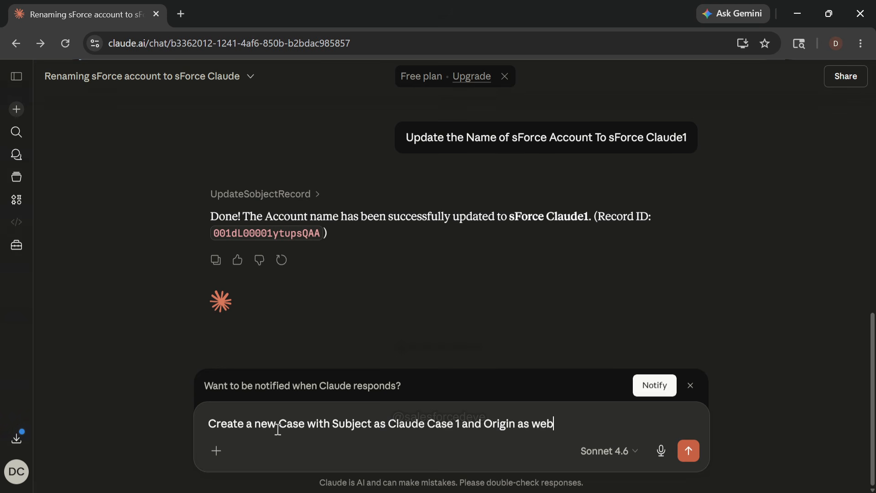
{"action": "key", "text": "Return"}
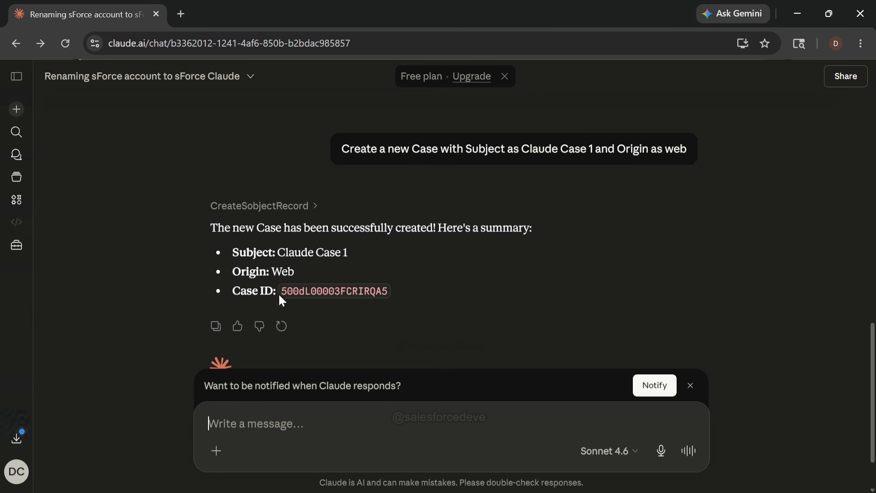
Step: Copy the new case's ID from Claude's reply, open that record by its URL in the Salesforce org and review its details
{"action": "left_click_drag", "start_coordinate": [281, 291], "coordinate": [388, 290]}
{"action": "key", "text": "ctrl+c"}
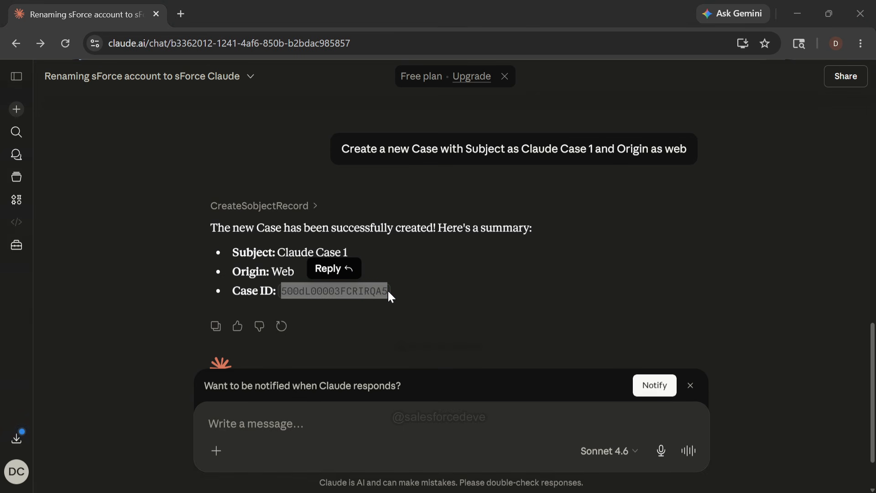
{"action": "key", "text": "alt+Tab"}
{"action": "left_click", "coordinate": [478, 46]}
{"action": "double_click", "coordinate": [478, 44]}
{"action": "key", "text": "ctrl+v"}
{"action": "key", "text": "Return"}
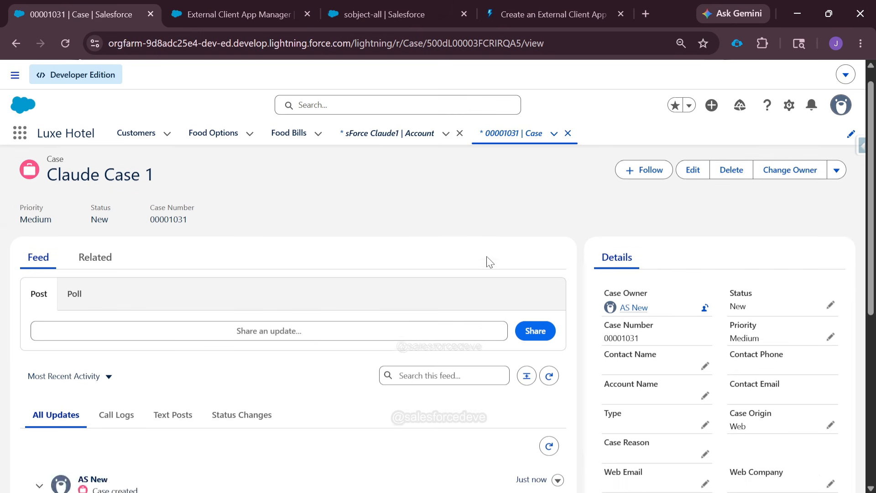
{"action": "scroll", "coordinate": [487, 260], "scroll_direction": "down", "scroll_amount": 3}
{"action": "scroll", "coordinate": [409, 349], "scroll_direction": "down", "scroll_amount": 3}
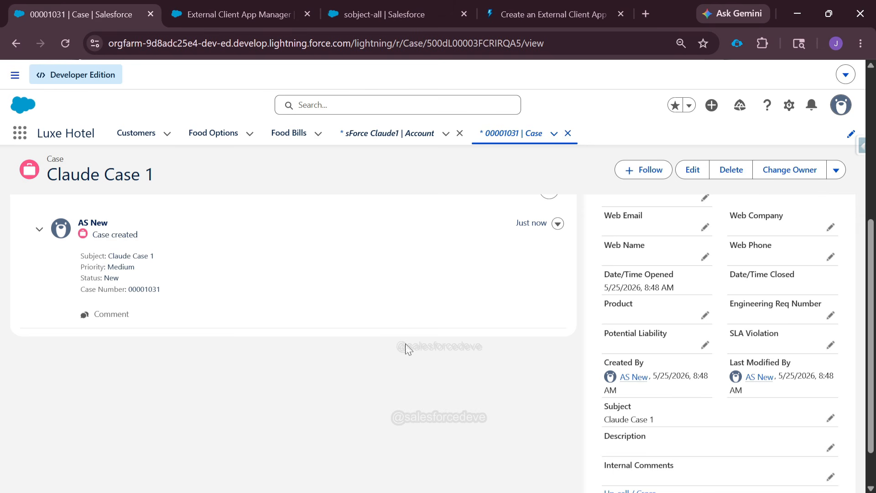
Step: Review the Headless MCP external client app's callback URL and selected OAuth scopes in Salesforce Setup
{"action": "key", "text": "alt+Tab"}
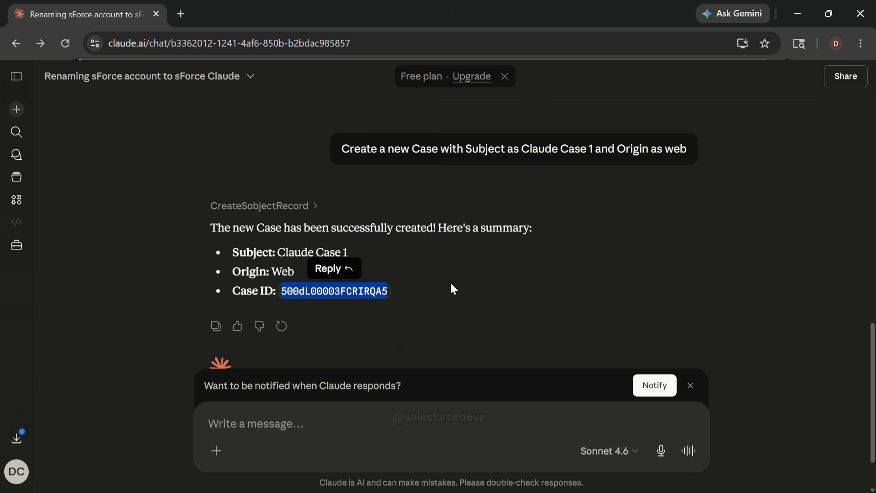
{"action": "key", "text": "alt+Tab"}
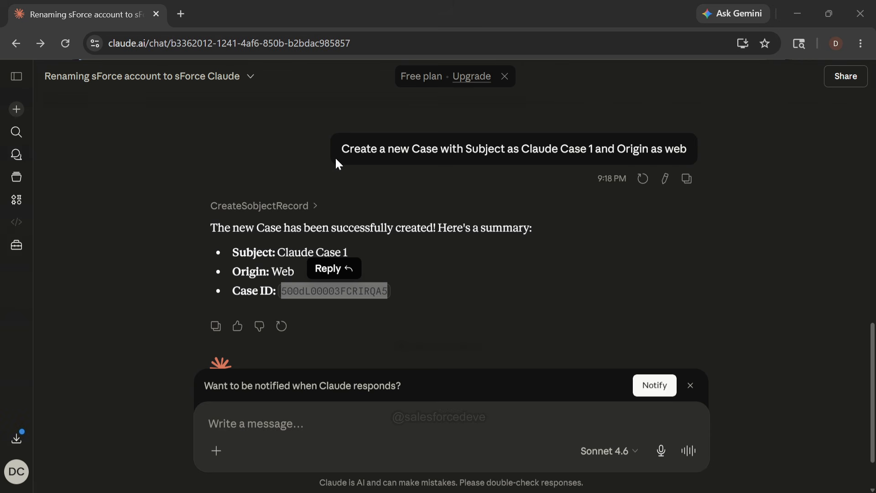
{"action": "key", "text": "alt+Tab"}
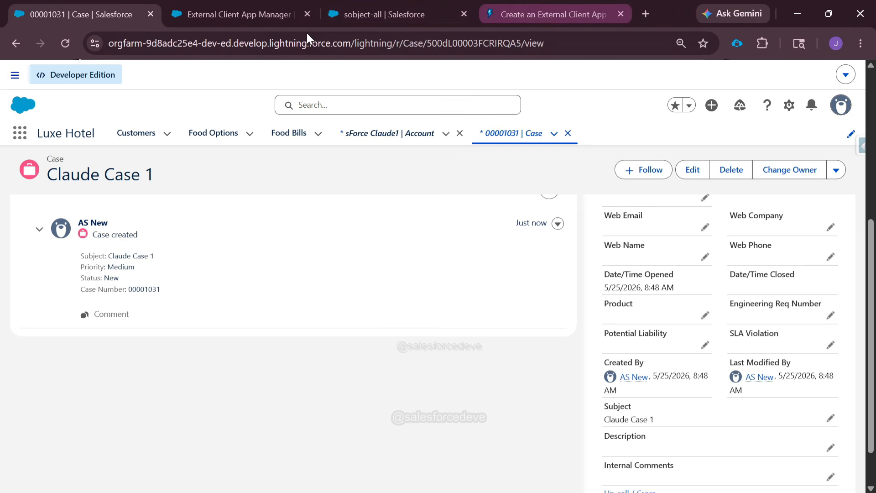
{"action": "left_click", "coordinate": [235, 18]}
{"action": "scroll", "coordinate": [250, 245], "scroll_direction": "up", "scroll_amount": 3}
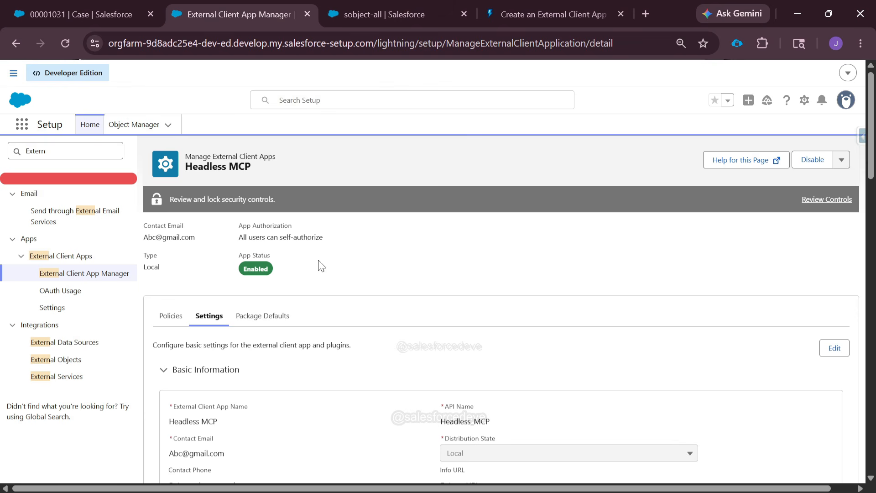
{"action": "scroll", "coordinate": [304, 288], "scroll_direction": "down", "scroll_amount": 9}
{"action": "scroll", "coordinate": [290, 298], "scroll_direction": "down", "scroll_amount": 2}
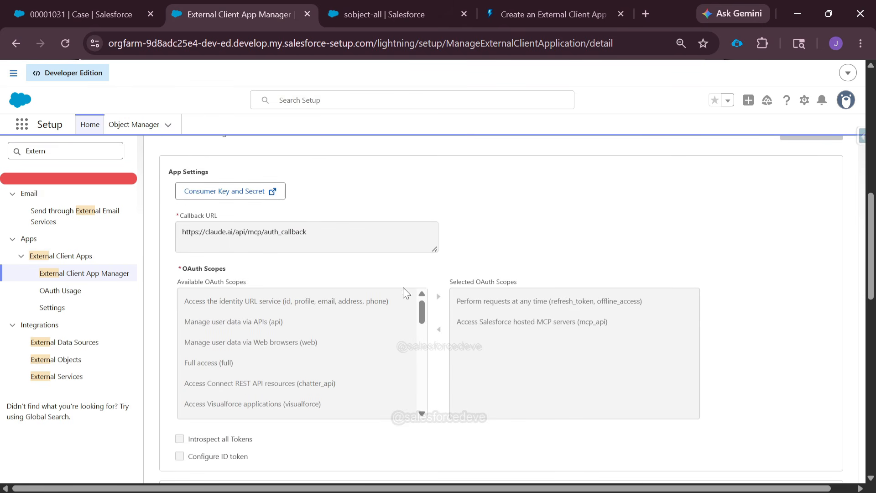
{"action": "left_click_drag", "start_coordinate": [463, 302], "coordinate": [177, 235]}
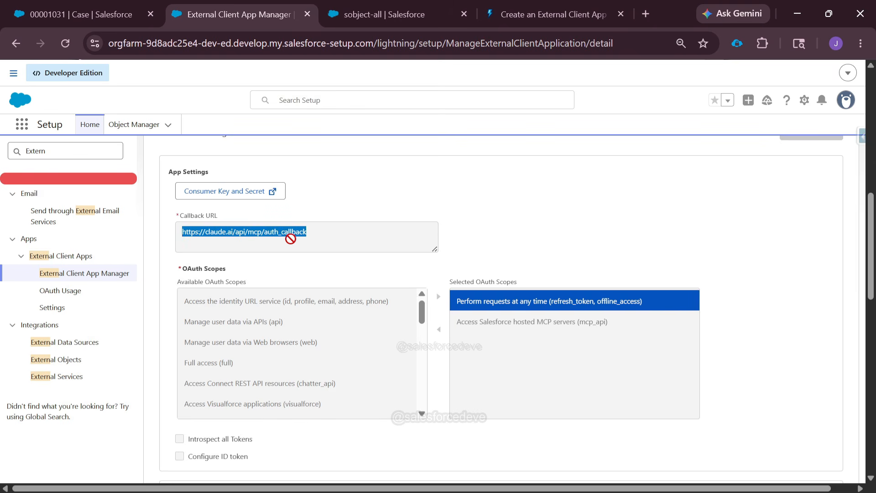
Step: Open the Create an External Client App guide and highlight the callback URL it specifies for Claude
{"action": "left_click", "coordinate": [542, 18]}
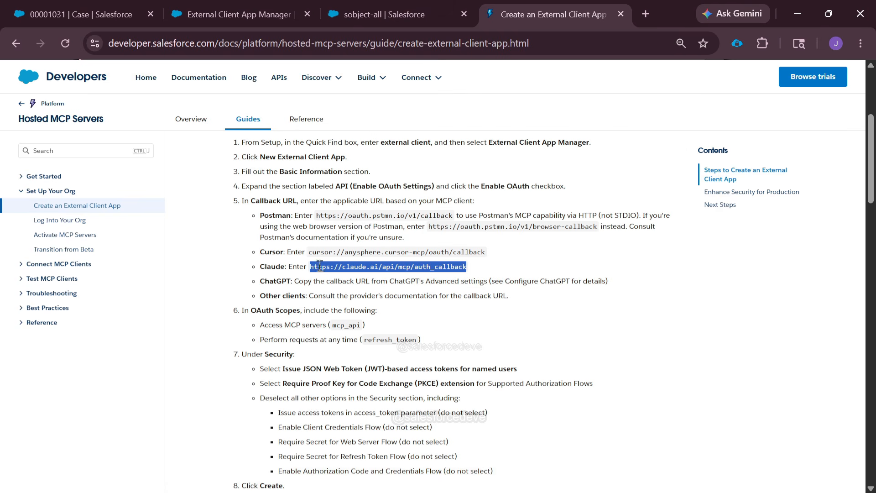
{"action": "left_click", "coordinate": [337, 283]}
{"action": "left_click_drag", "start_coordinate": [308, 267], "coordinate": [461, 263]}
Step: Switch to Claude and examine the Salesforce MCP connector's tool list, highlighting listRecentSobjectRecords and updateRelatedRecord
{"action": "key", "text": "alt+Tab"}
{"action": "left_click", "coordinate": [17, 470]}
{"action": "left_click", "coordinate": [71, 295]}
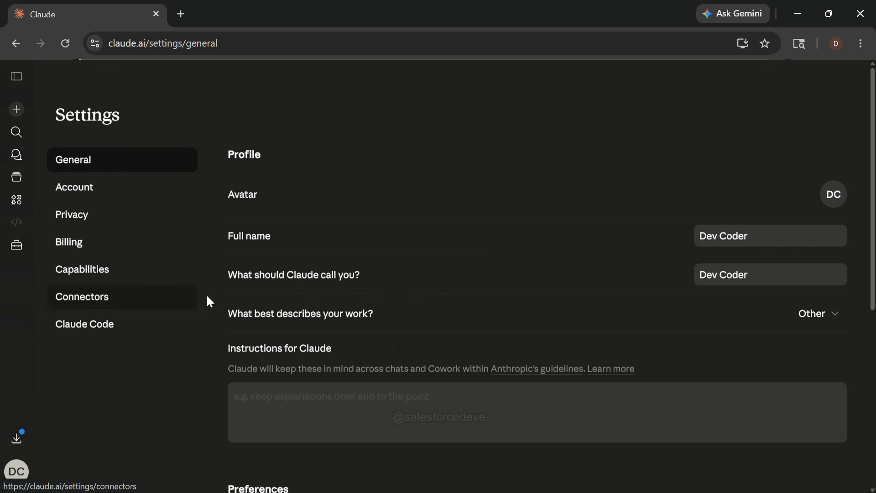
{"action": "left_click", "coordinate": [82, 297]}
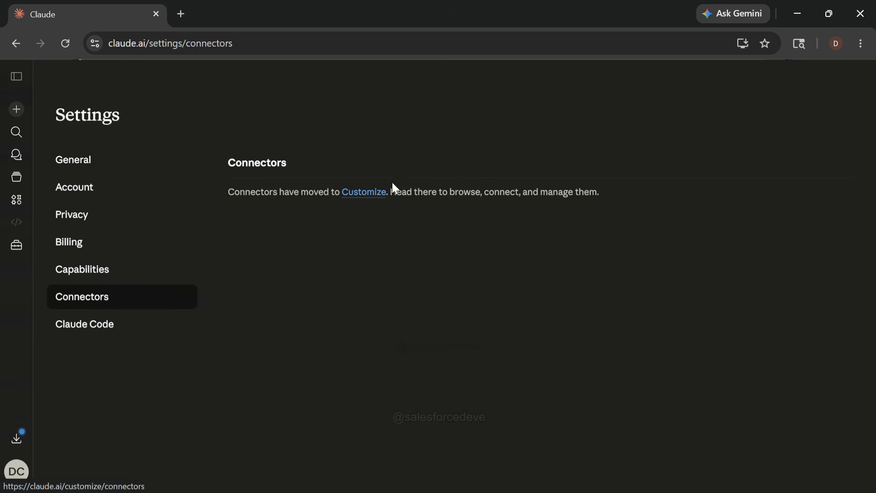
{"action": "left_click", "coordinate": [363, 192]}
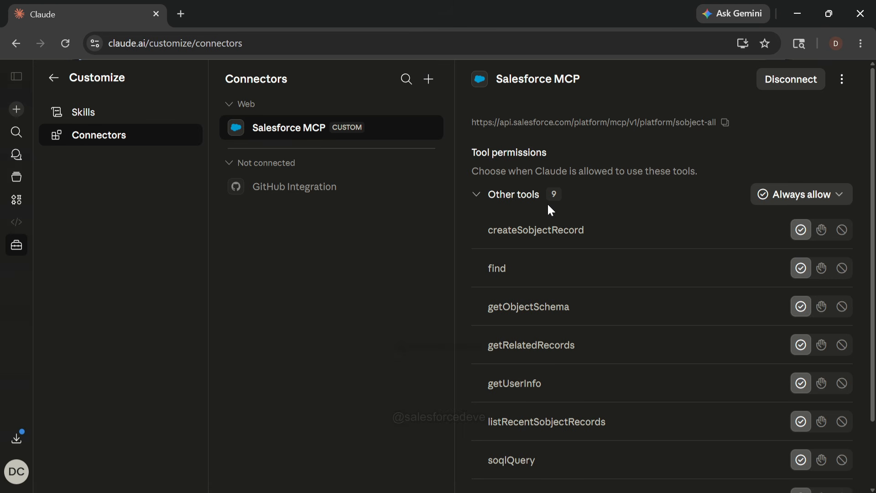
{"action": "scroll", "coordinate": [585, 376], "scroll_direction": "down", "scroll_amount": 3}
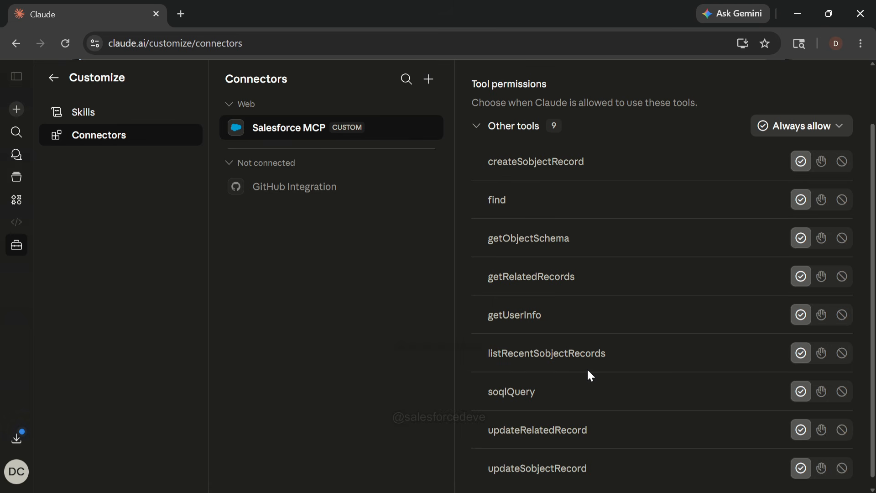
{"action": "scroll", "coordinate": [538, 276], "scroll_direction": "down", "scroll_amount": 1}
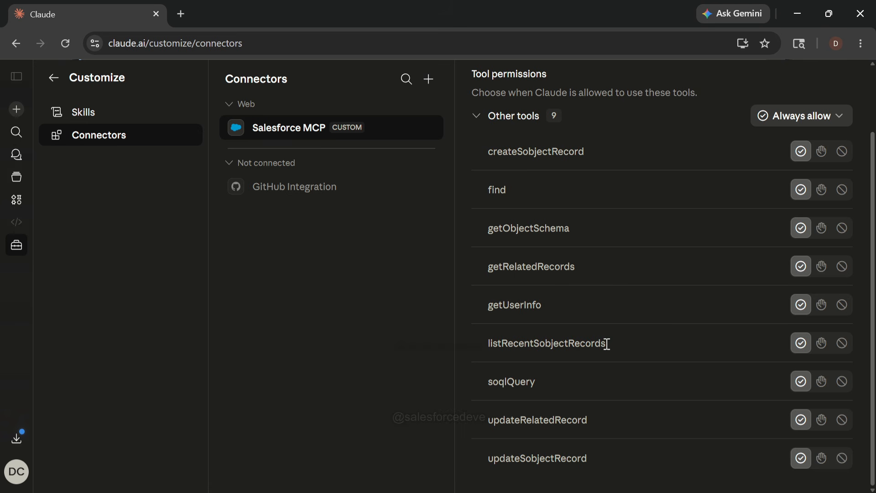
{"action": "left_click_drag", "start_coordinate": [607, 343], "coordinate": [488, 344]}
{"action": "left_click_drag", "start_coordinate": [494, 419], "coordinate": [593, 424]}
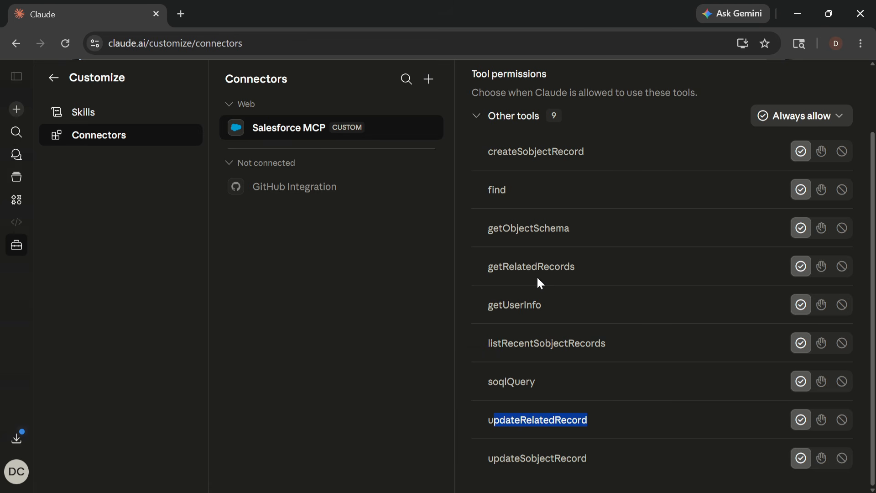